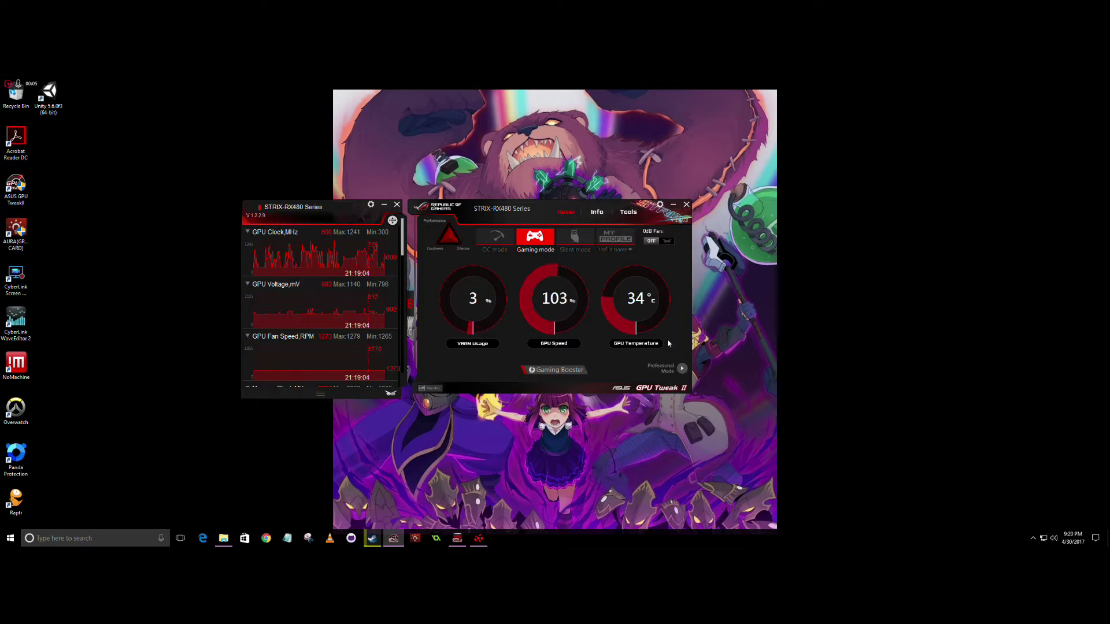
Step: Bring the Steam Library window showing CyberLink PowerDirector 14 Ultra to the front
{"action": "mouse_move", "coordinate": [375, 539]}
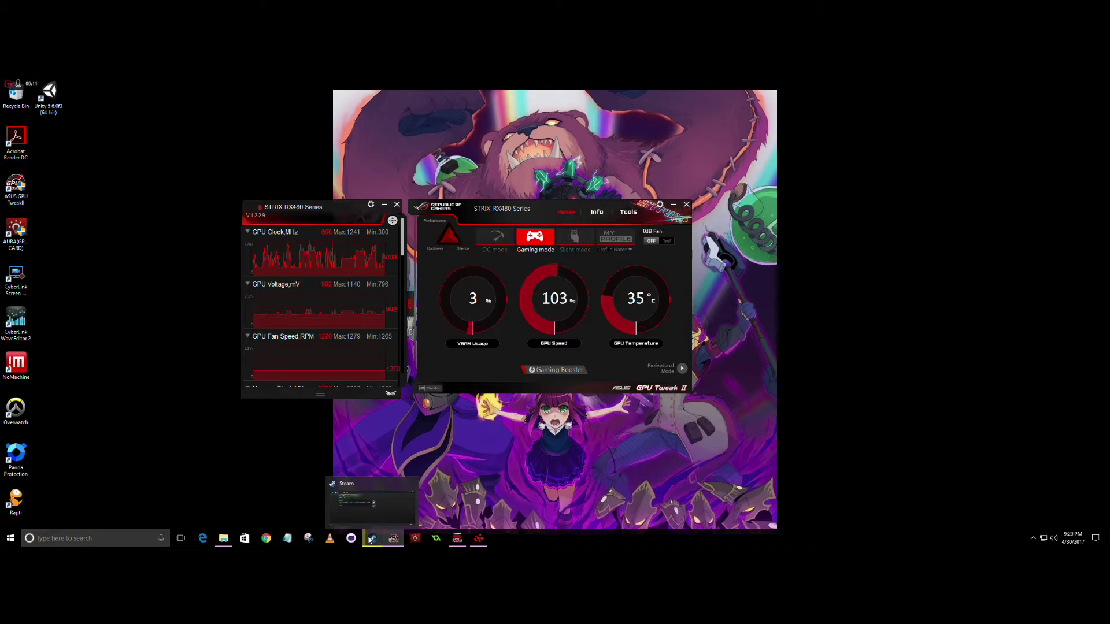
{"action": "left_click", "coordinate": [370, 539]}
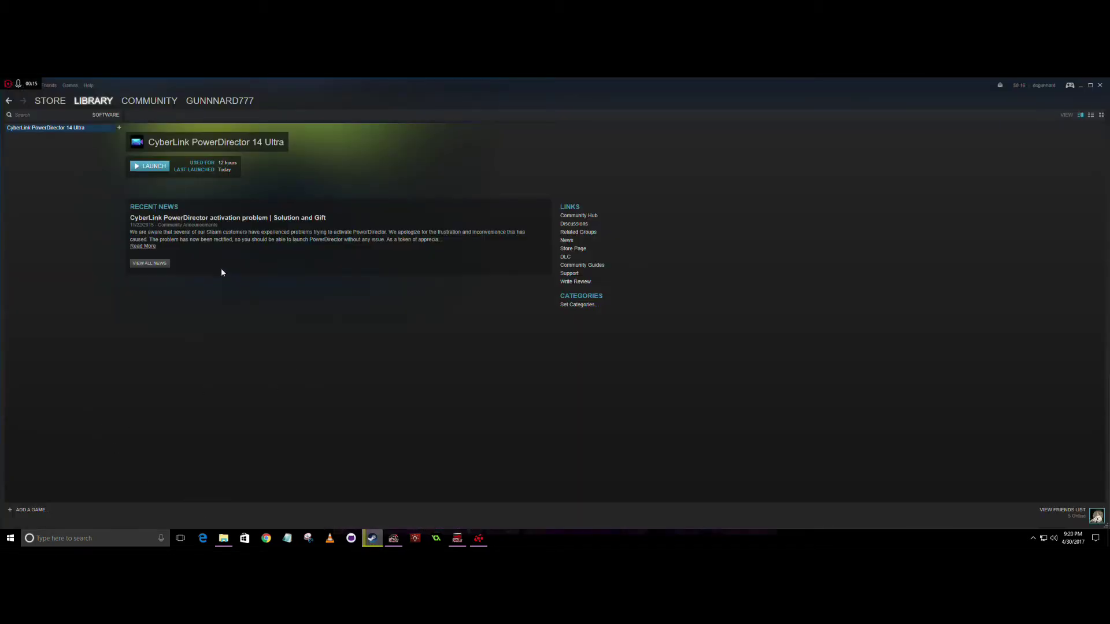
Step: Launch PowerDirector 14 Ultra from Steam into the Full Feature Editor
{"action": "left_click", "coordinate": [142, 167]}
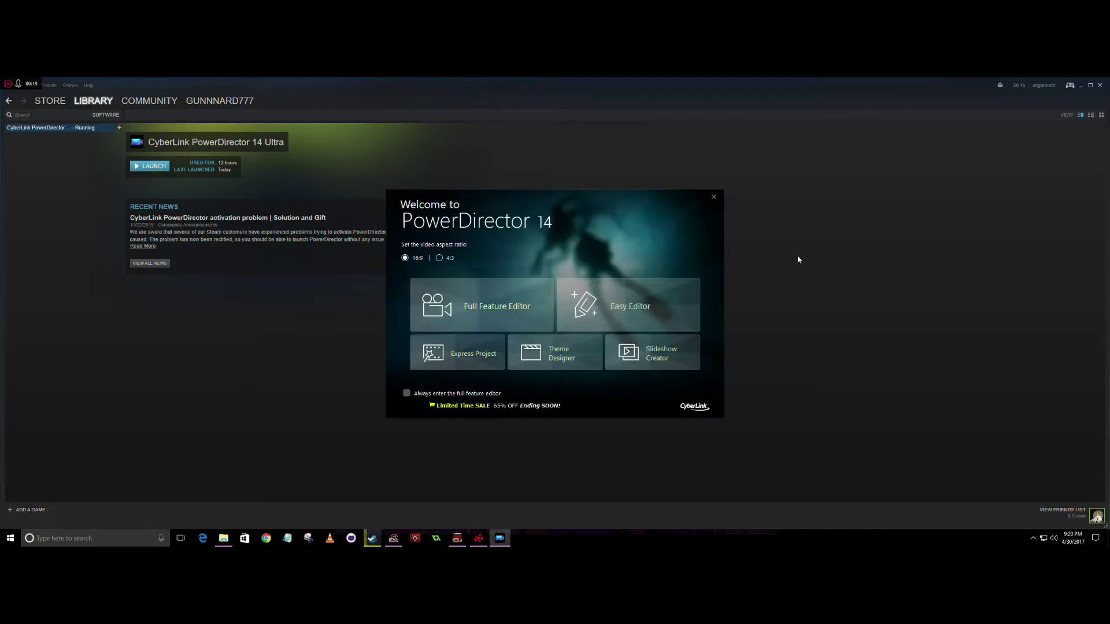
{"action": "left_click", "coordinate": [498, 311]}
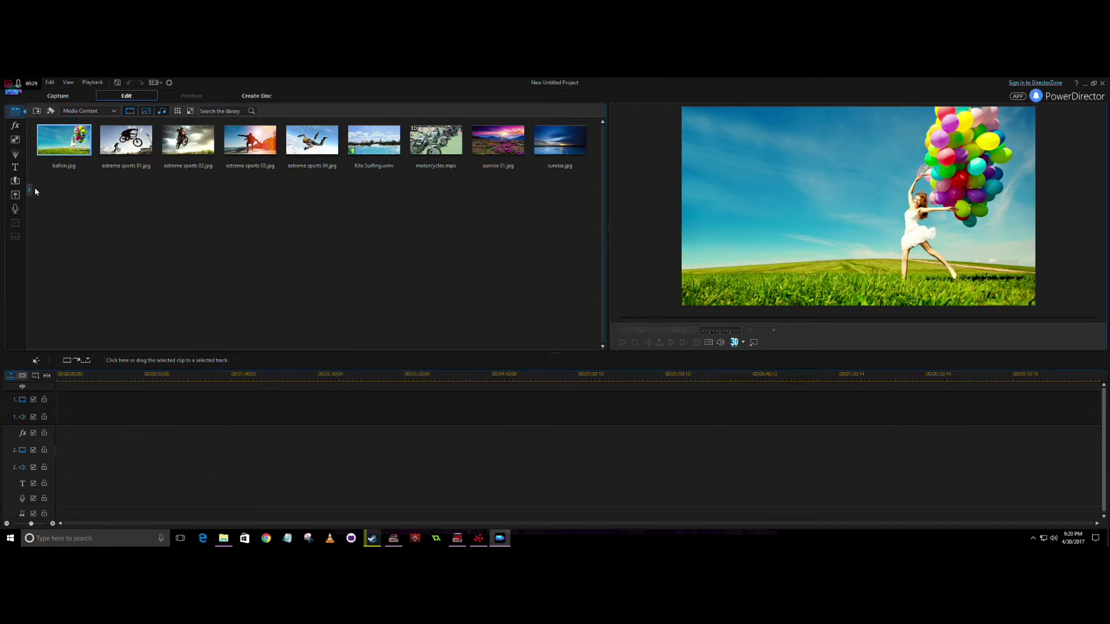
Step: Import GOPR0019–GOPR0022.MP4 into the media library and drag GOPR0019 onto video track 1
{"action": "left_click", "coordinate": [37, 111]}
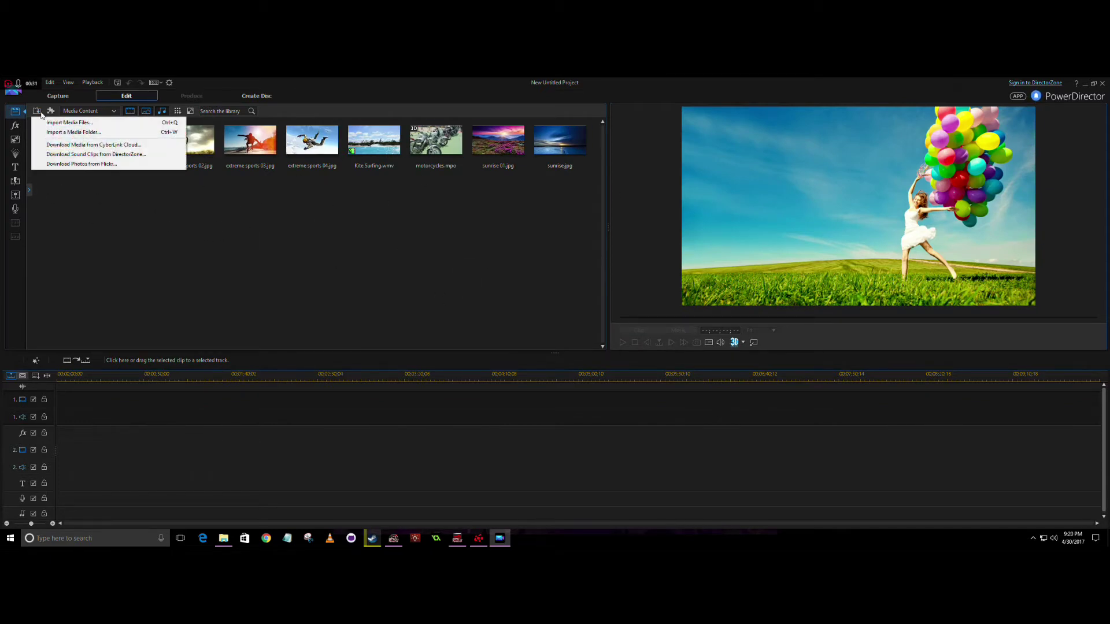
{"action": "left_click", "coordinate": [51, 124]}
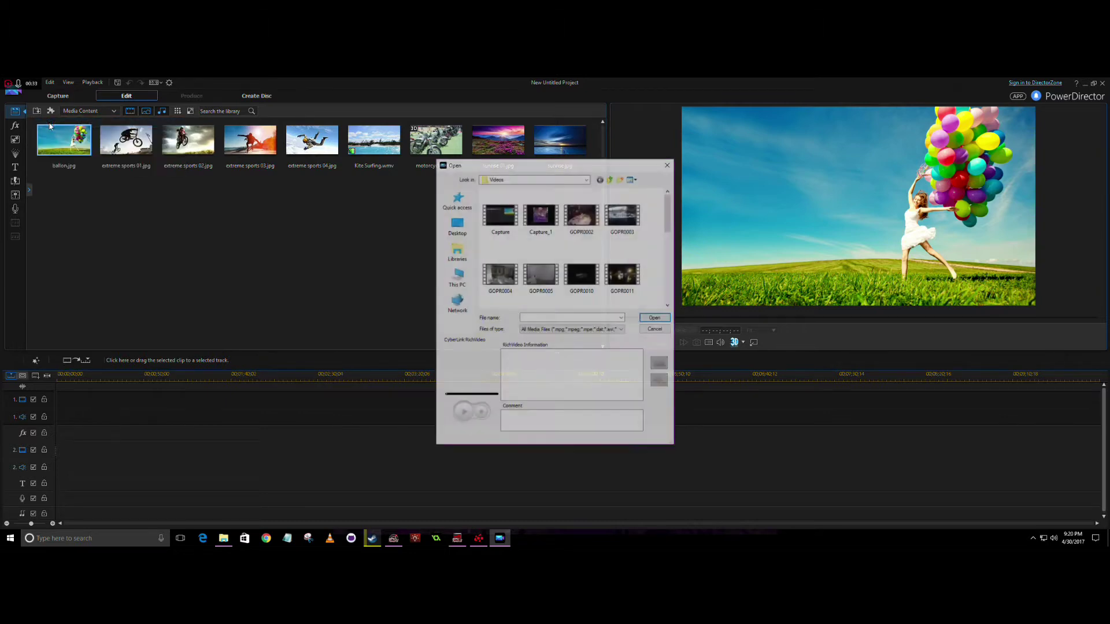
{"action": "scroll", "coordinate": [656, 291], "scroll_direction": "down", "scroll_amount": 10}
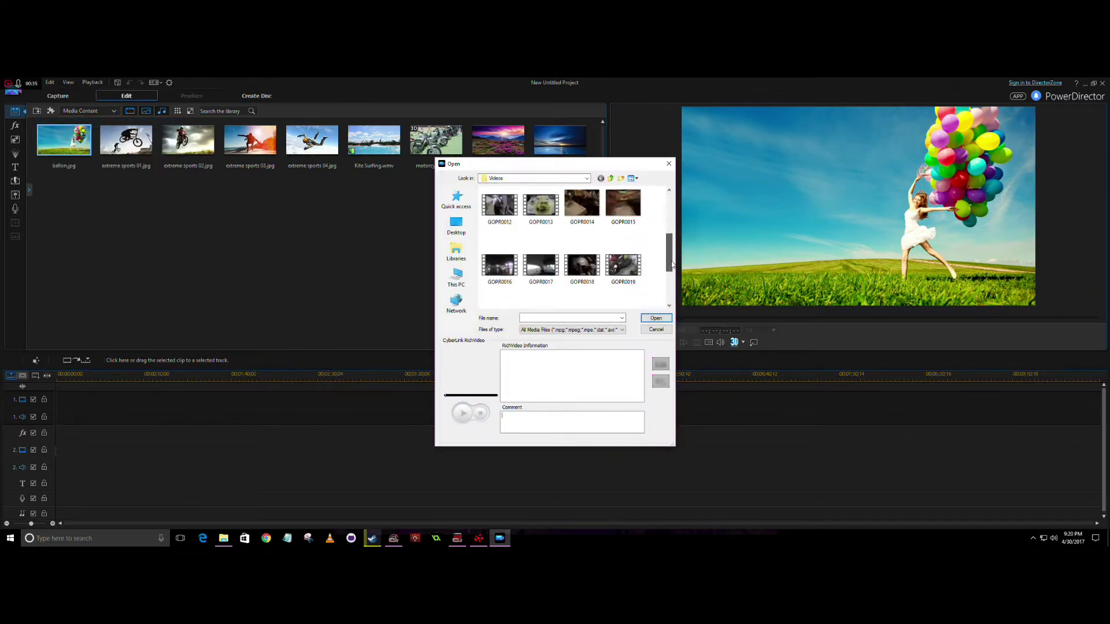
{"action": "left_click_drag", "start_coordinate": [668, 283], "coordinate": [668, 269]}
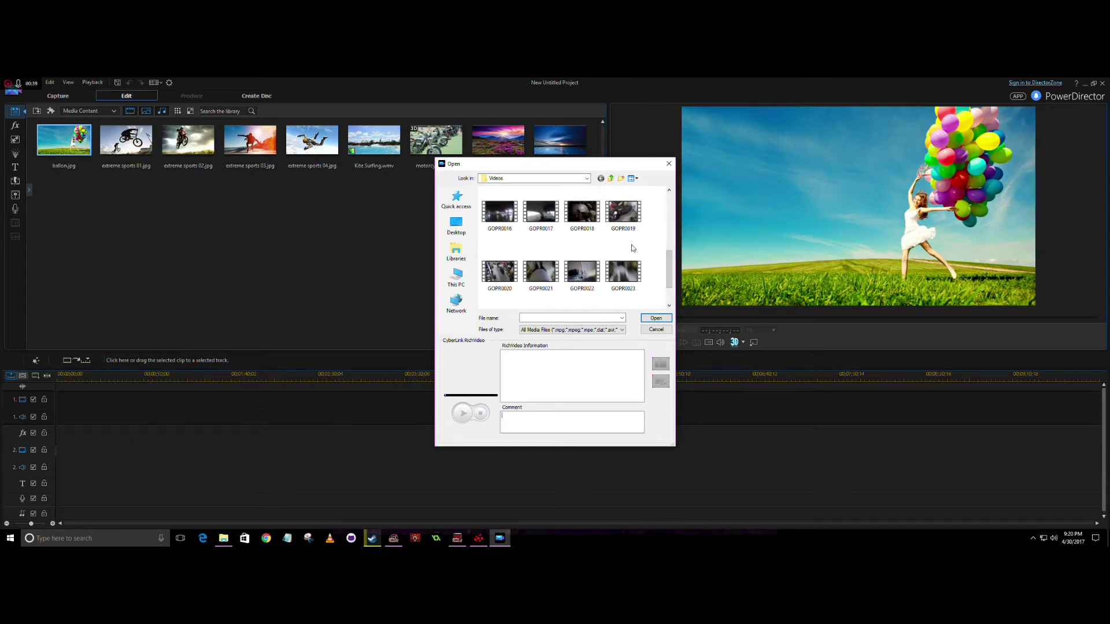
{"action": "left_click", "coordinate": [624, 215]}
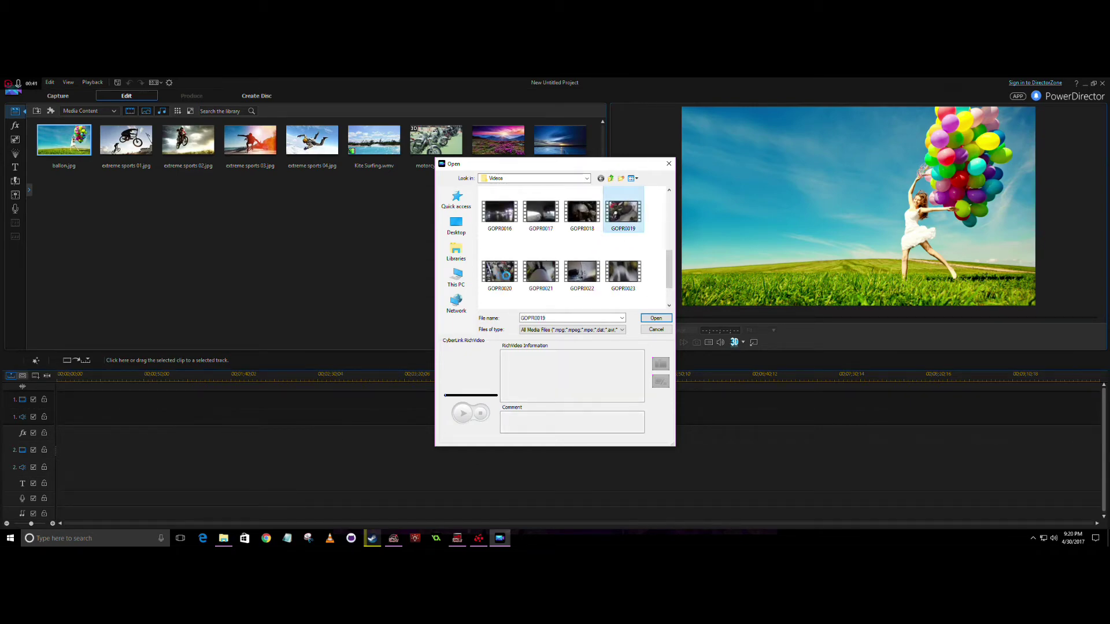
{"action": "left_click", "coordinate": [501, 272], "text": "ctrl"}
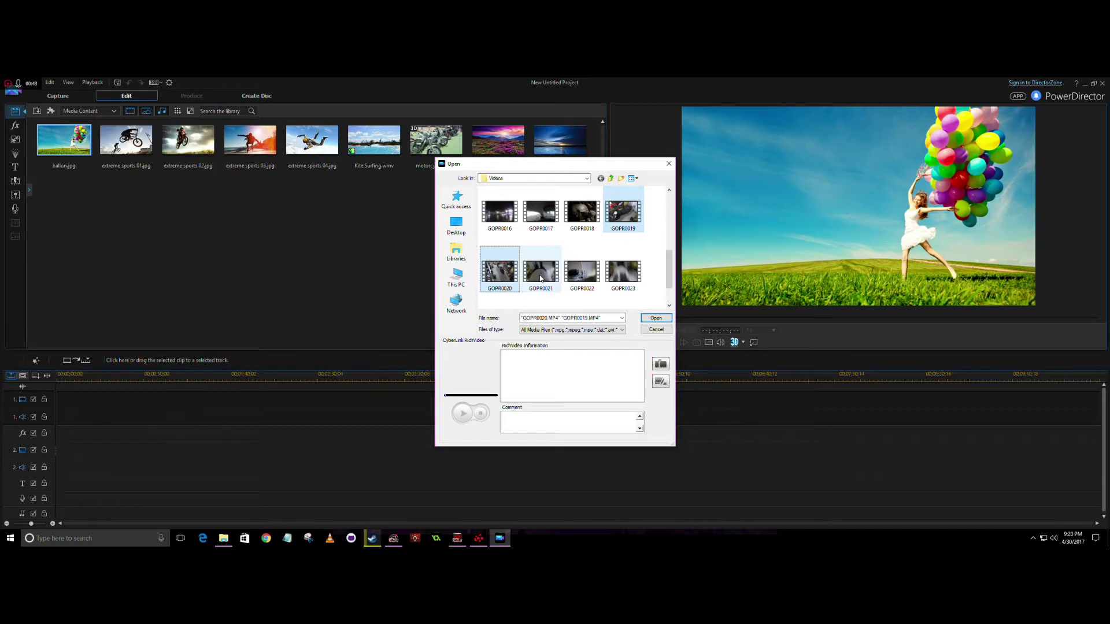
{"action": "left_click", "coordinate": [540, 278], "text": "ctrl"}
{"action": "left_click", "coordinate": [584, 280], "text": "ctrl"}
{"action": "left_click", "coordinate": [656, 317]}
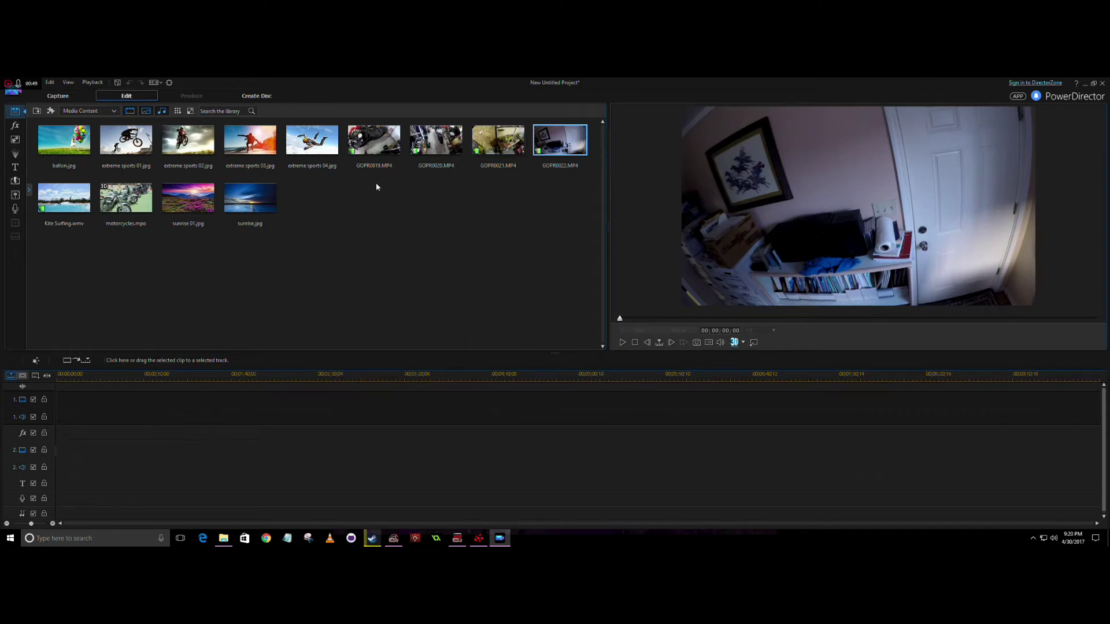
{"action": "left_click_drag", "start_coordinate": [374, 142], "coordinate": [61, 421]}
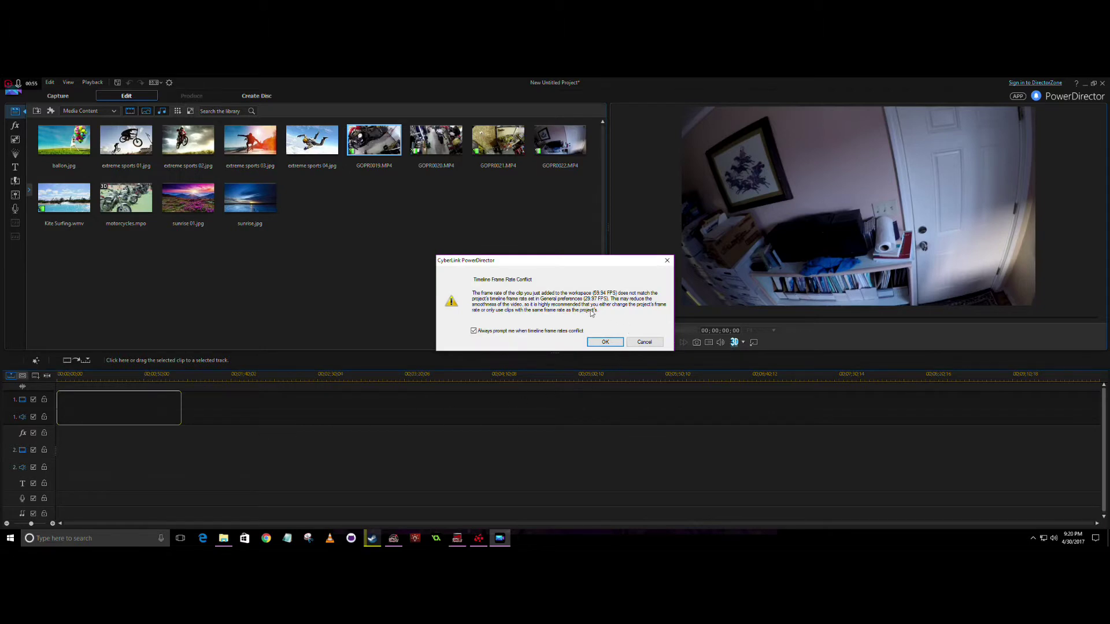
Step: Cancel the frame-rate warning and set the timeline frame rate to 60 FPS (NTSC) in Preferences
{"action": "left_click", "coordinate": [657, 343]}
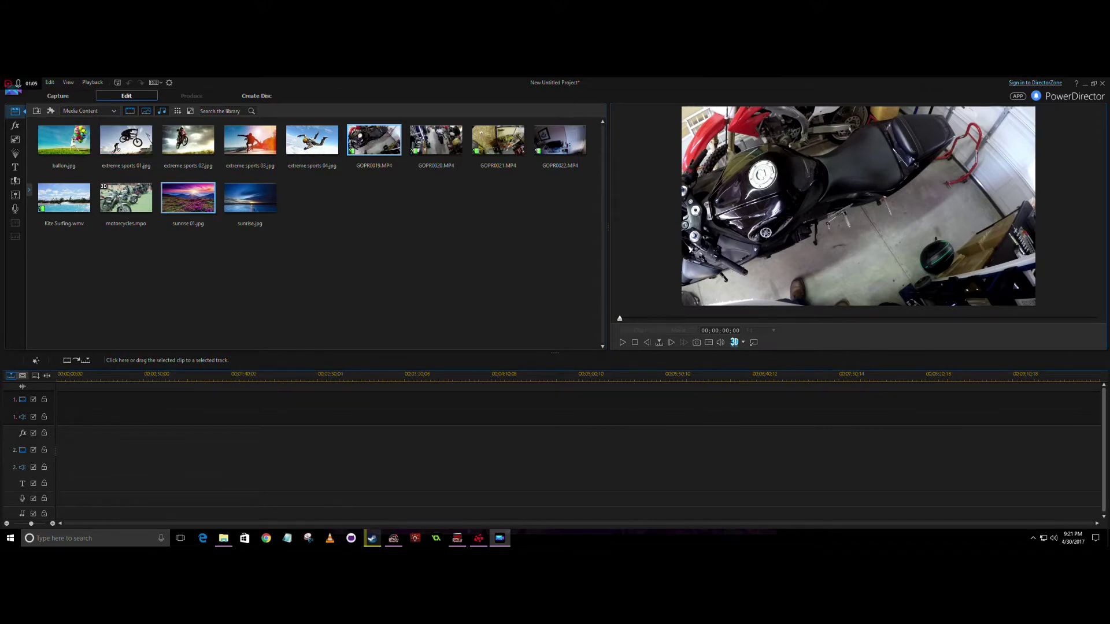
{"action": "left_click", "coordinate": [51, 82]}
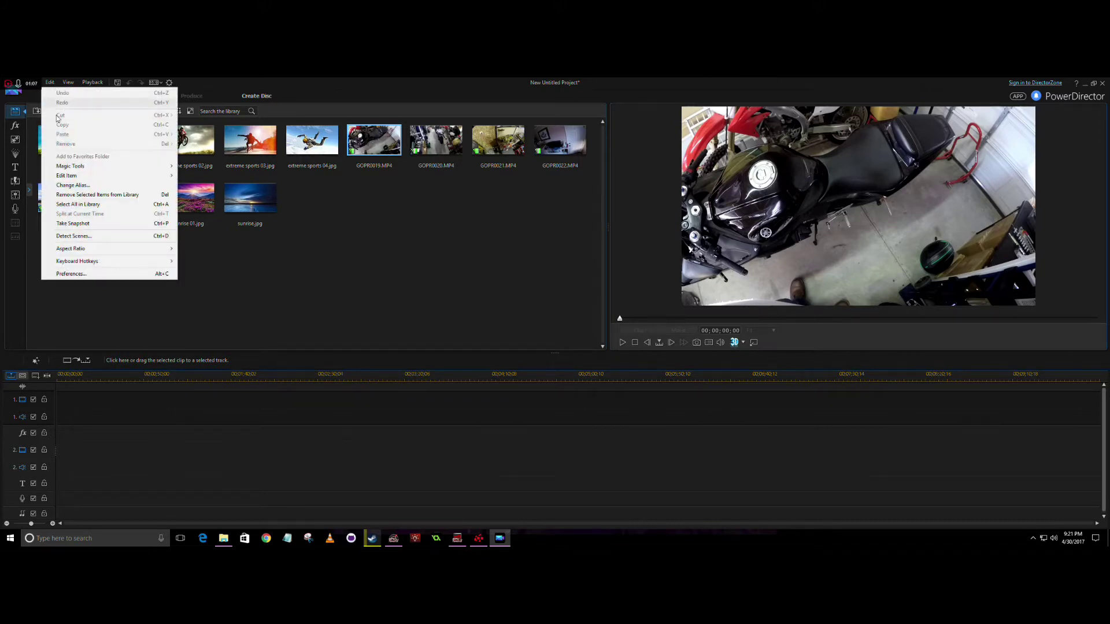
{"action": "left_click", "coordinate": [76, 276]}
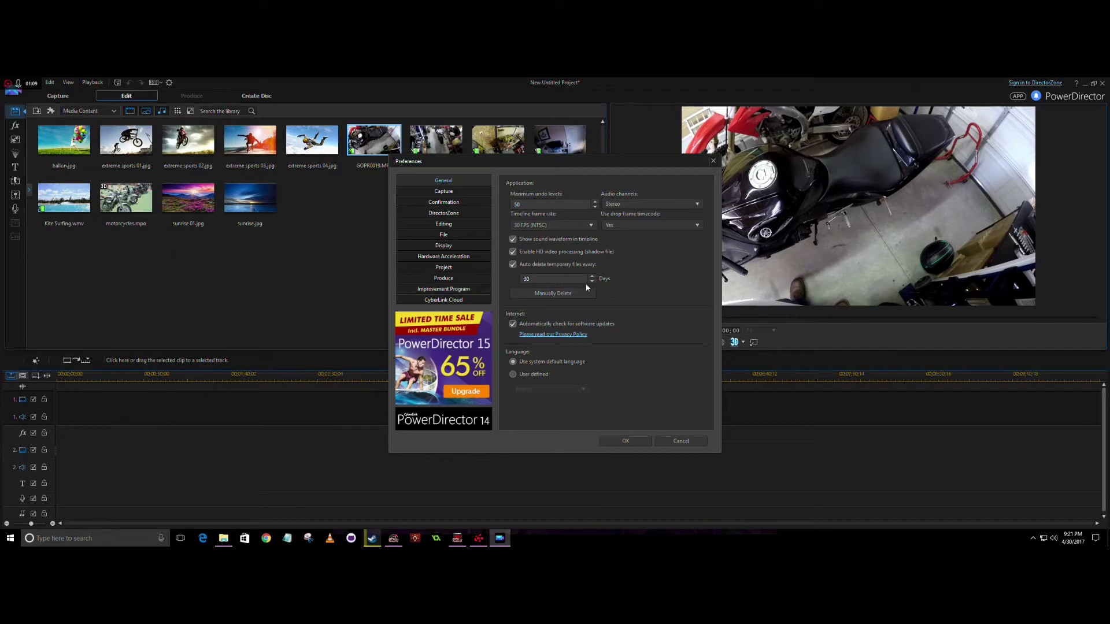
{"action": "left_click", "coordinate": [589, 227]}
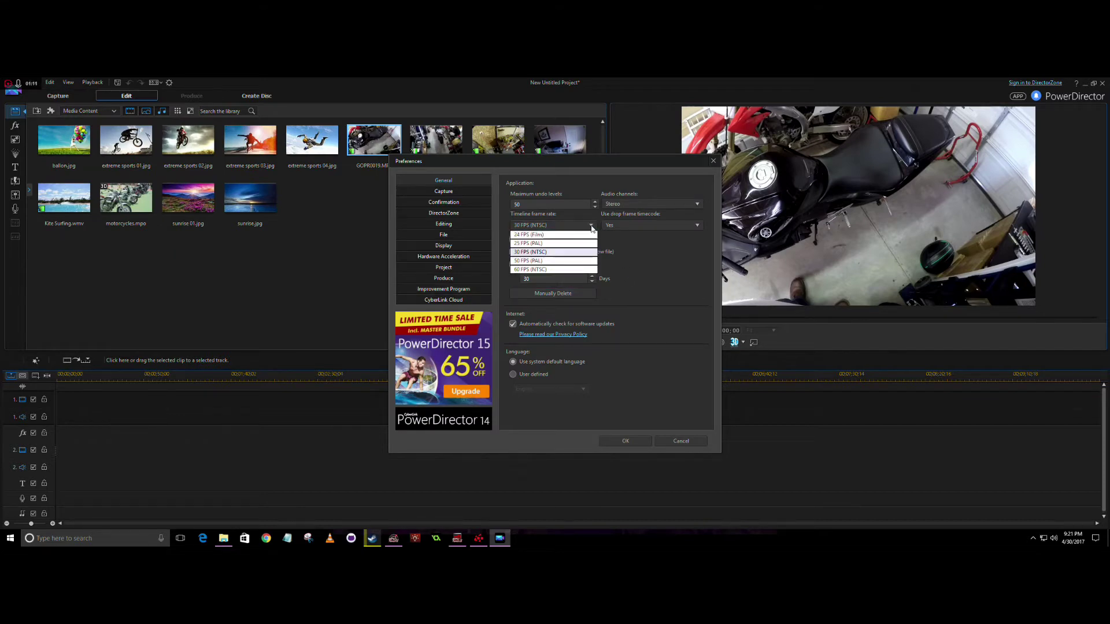
{"action": "left_click", "coordinate": [578, 270]}
{"action": "left_click", "coordinate": [632, 440]}
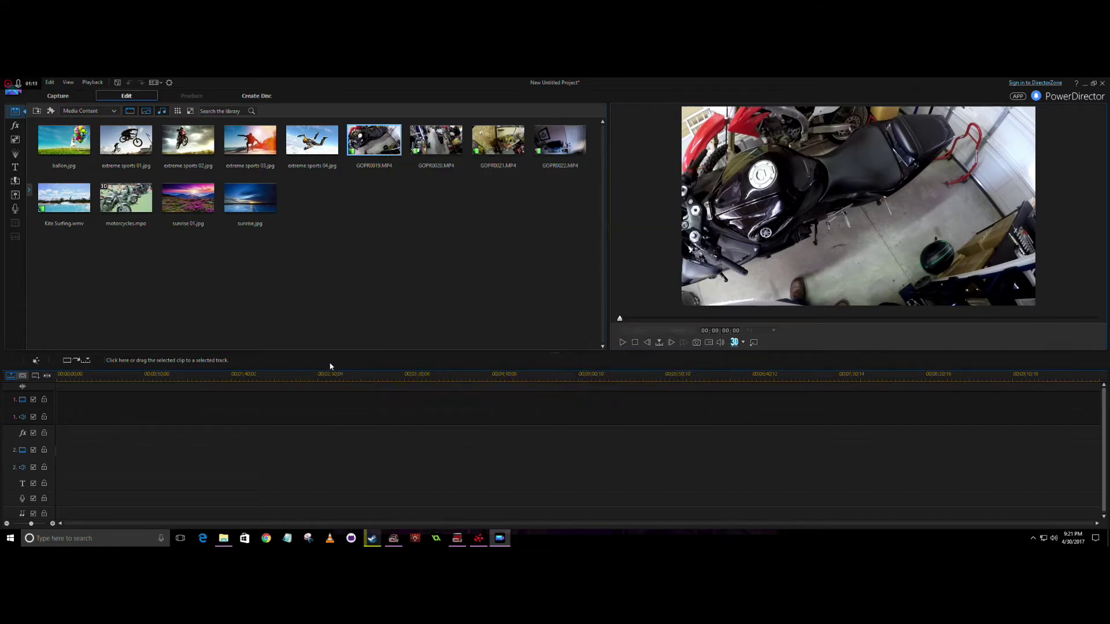
{"action": "left_click", "coordinate": [34, 83]}
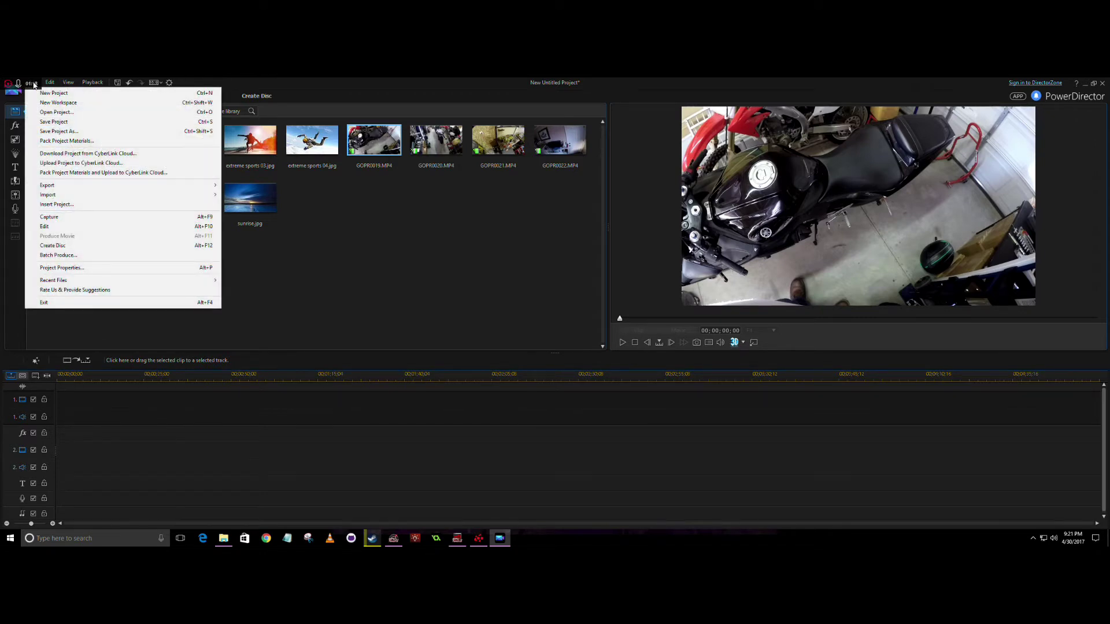
Step: Start a fresh project, discarding unsaved changes, and begin importing media files
{"action": "left_click", "coordinate": [56, 114]}
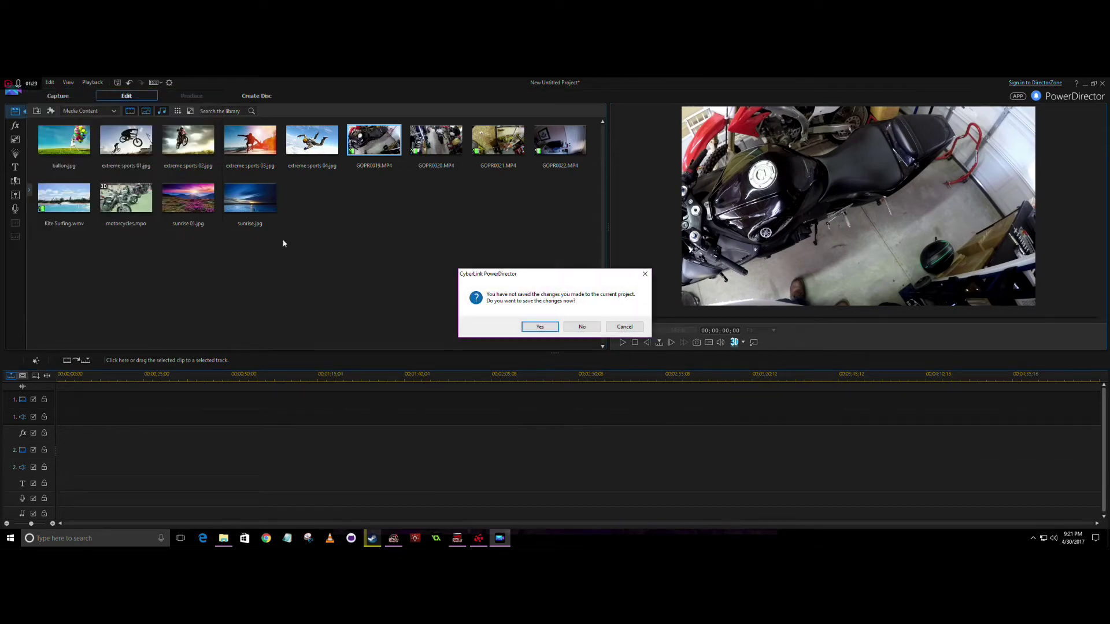
{"action": "left_click", "coordinate": [575, 326]}
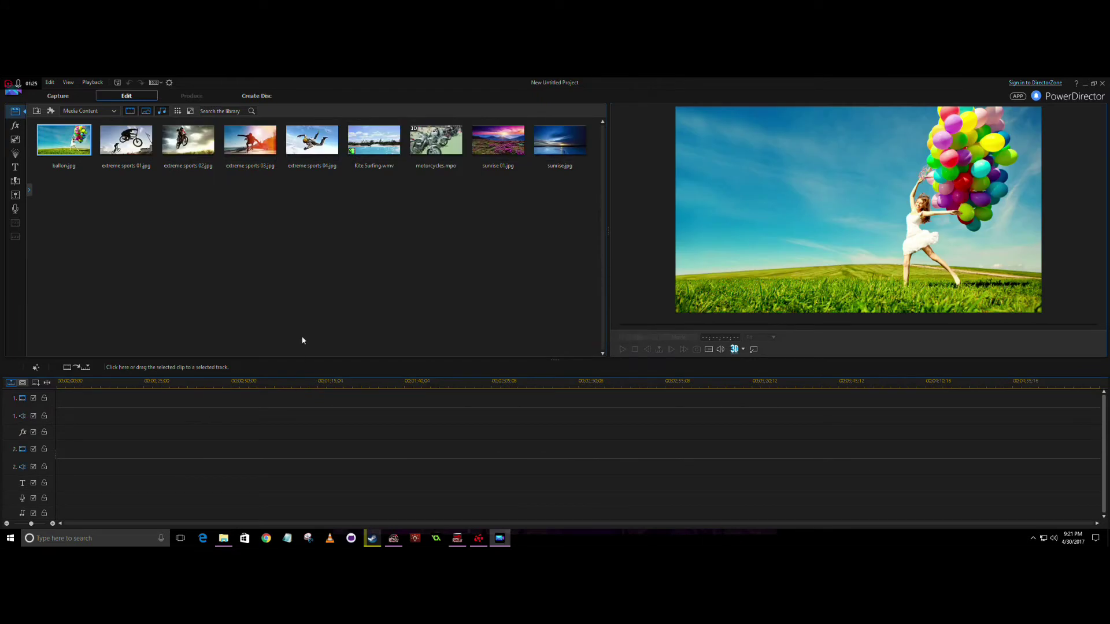
{"action": "left_click", "coordinate": [36, 111]}
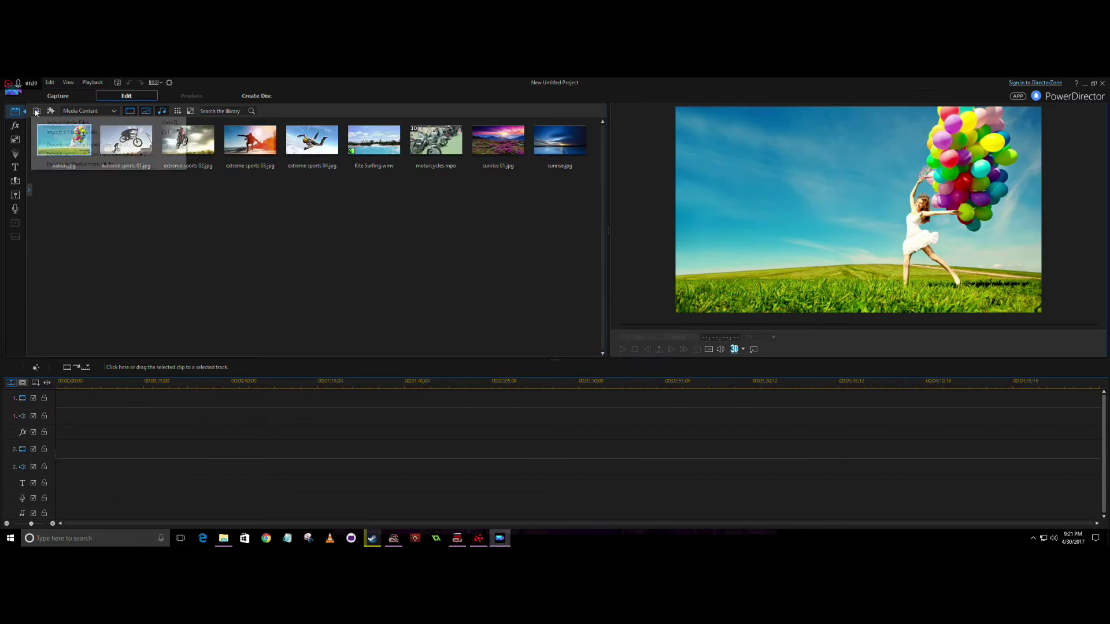
{"action": "left_click", "coordinate": [69, 123]}
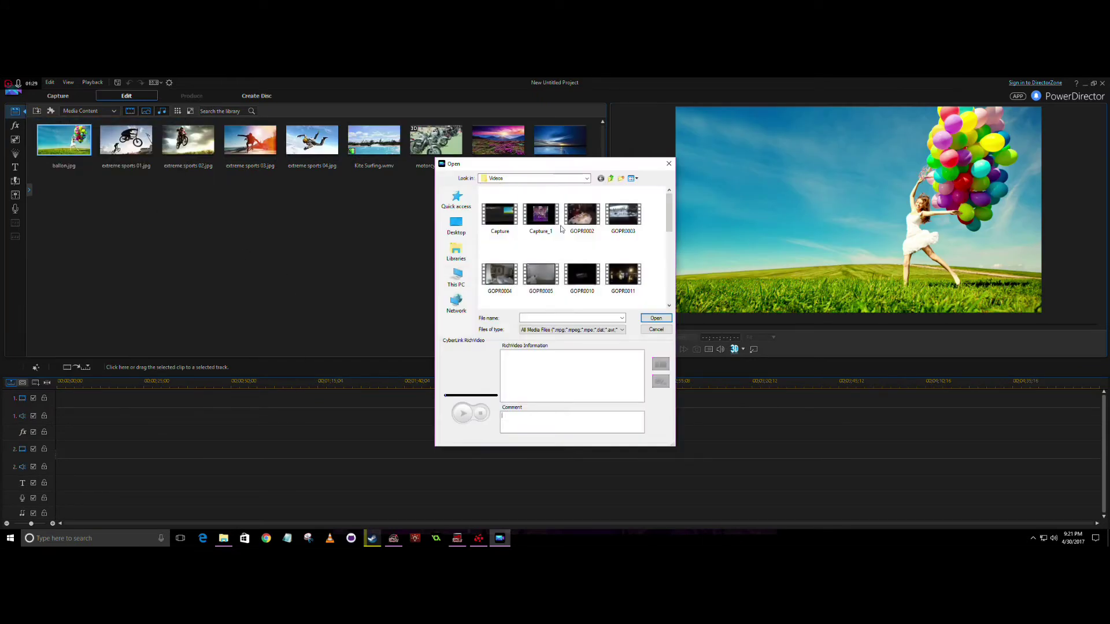
Step: Import clips GOPR0019 through GOPR0022 and drag GOPR0019 toward the timeline
{"action": "left_click_drag", "start_coordinate": [668, 231], "coordinate": [666, 311]}
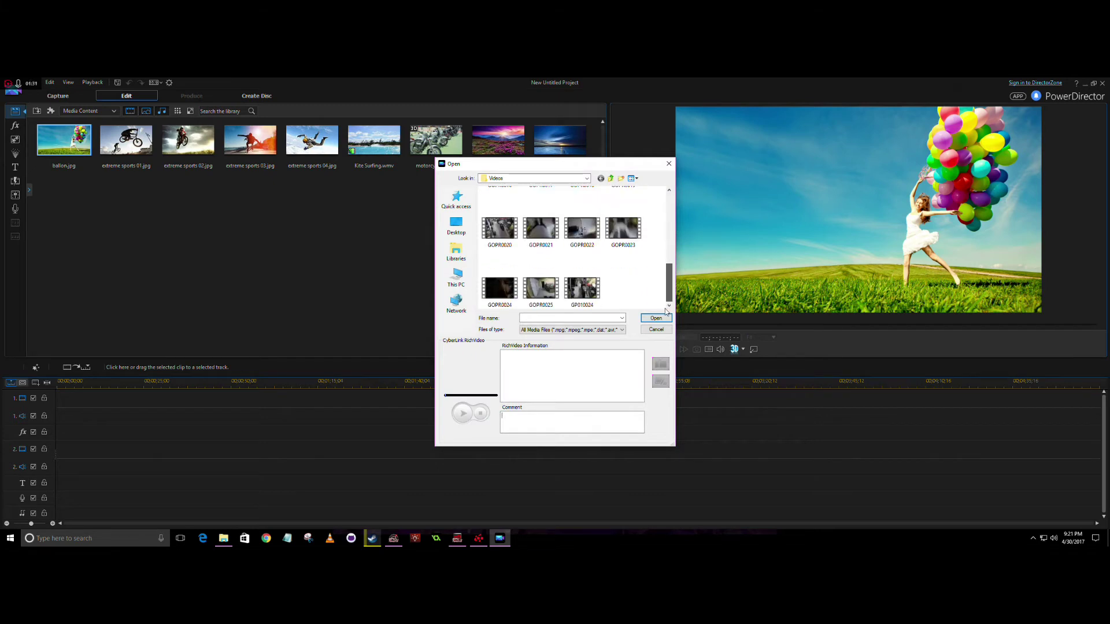
{"action": "scroll", "coordinate": [623, 243], "scroll_direction": "up", "scroll_amount": 2}
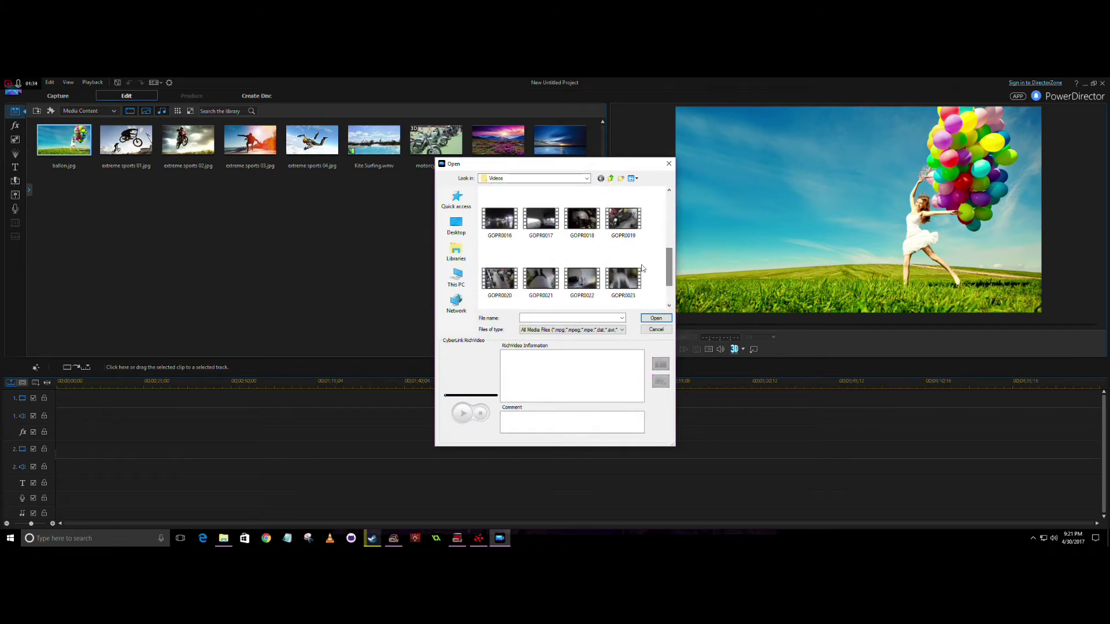
{"action": "left_click", "coordinate": [622, 222]}
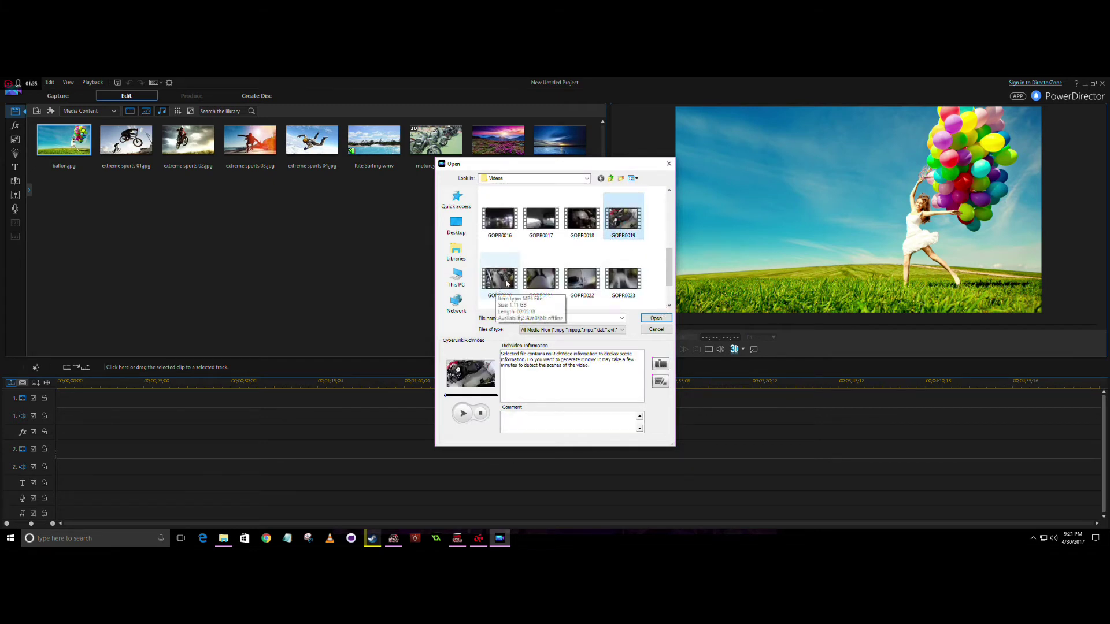
{"action": "left_click", "coordinate": [507, 282], "text": "ctrl"}
{"action": "left_click", "coordinate": [538, 281], "text": "ctrl"}
{"action": "left_click", "coordinate": [582, 278], "text": "ctrl"}
{"action": "left_click", "coordinate": [655, 318]}
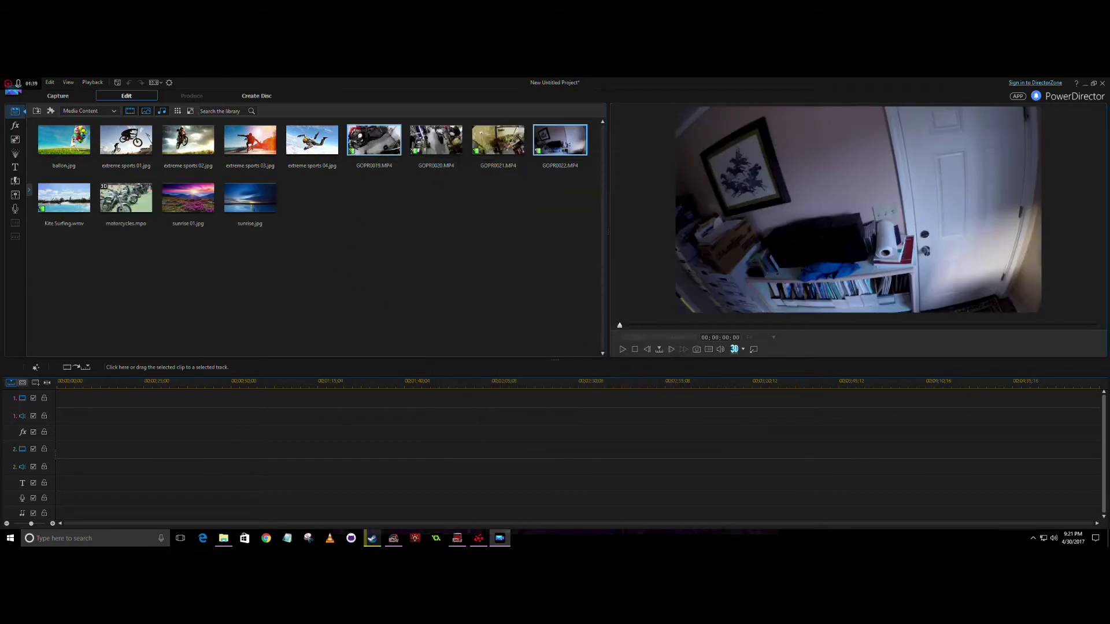
{"action": "left_click_drag", "start_coordinate": [374, 140], "coordinate": [174, 404]}
Step: Place GOPR0019 at the start of track 1 and play it in the preview
{"action": "left_click_drag", "start_coordinate": [51, 414], "coordinate": [58, 408]}
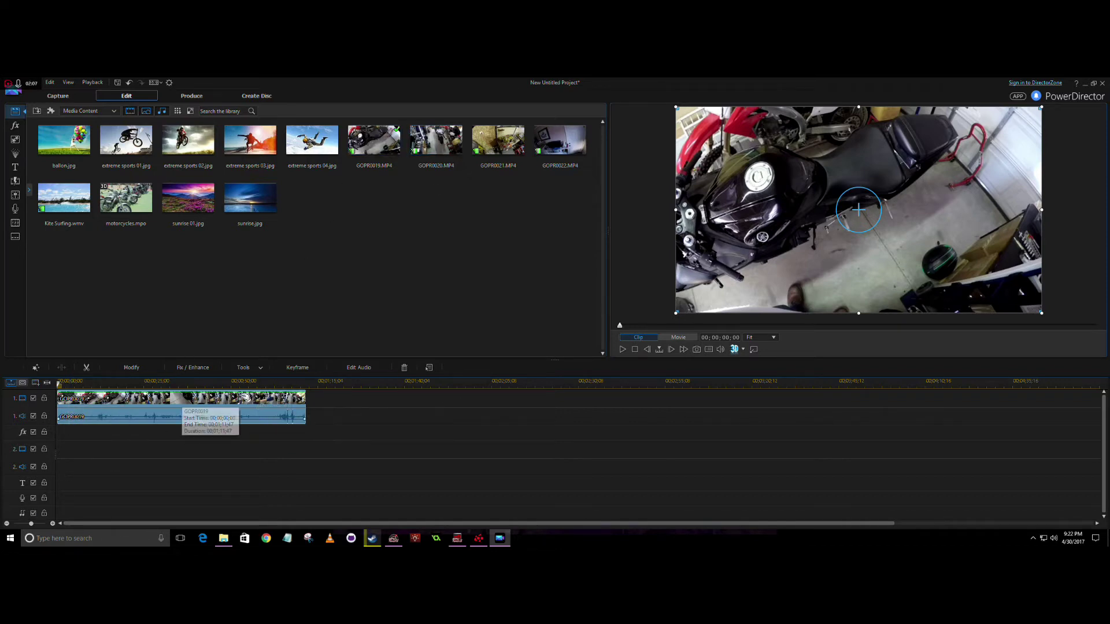
{"action": "left_click", "coordinate": [624, 350]}
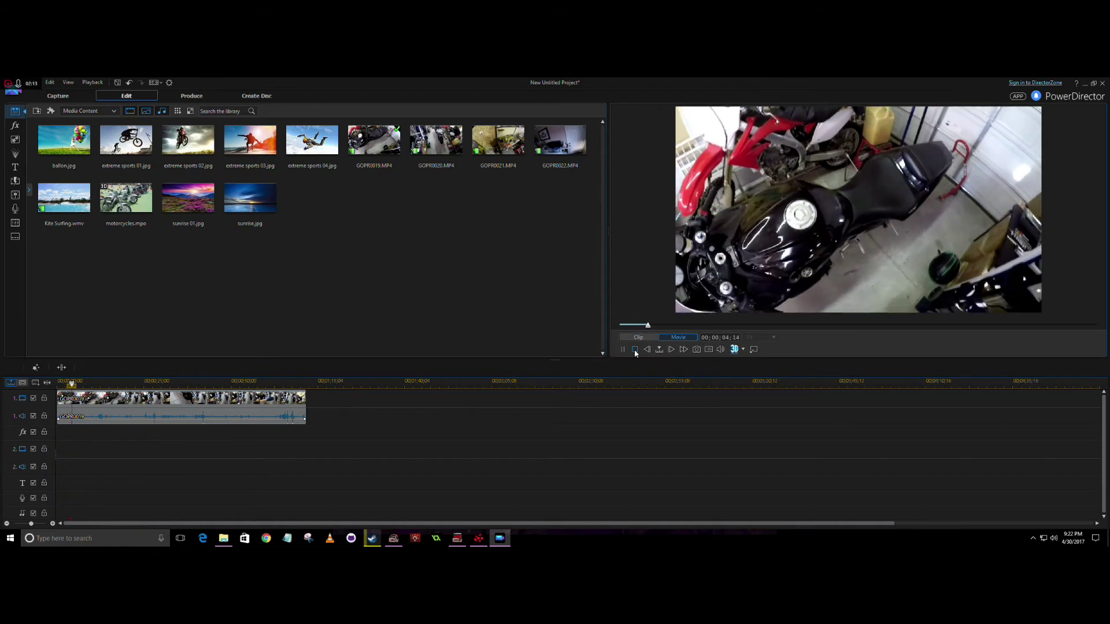
{"action": "left_click", "coordinate": [635, 350]}
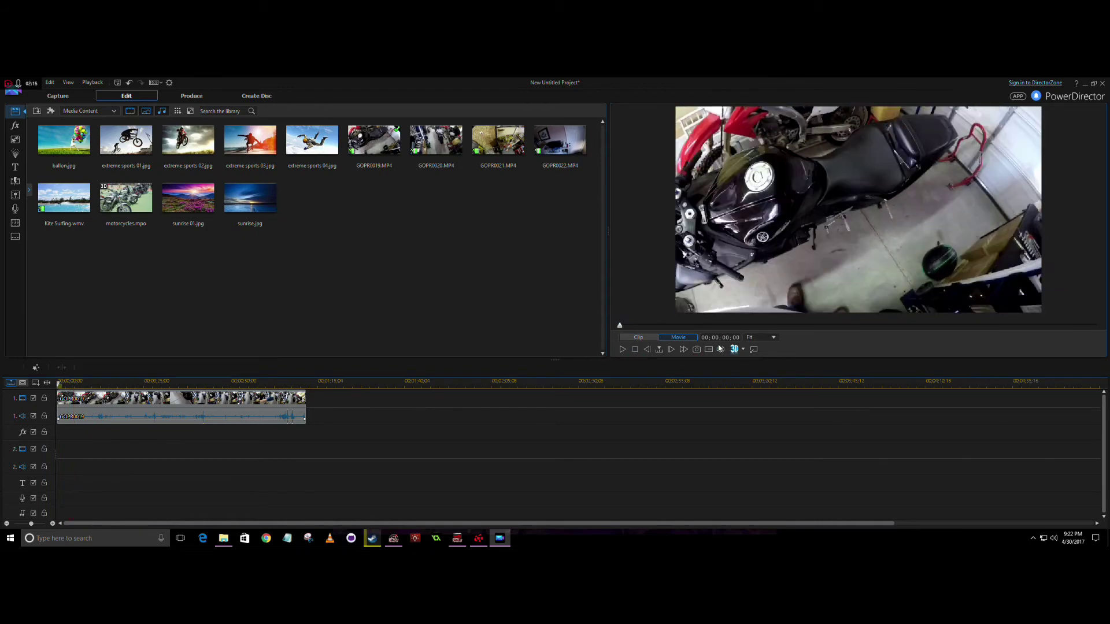
{"action": "left_click", "coordinate": [865, 326]}
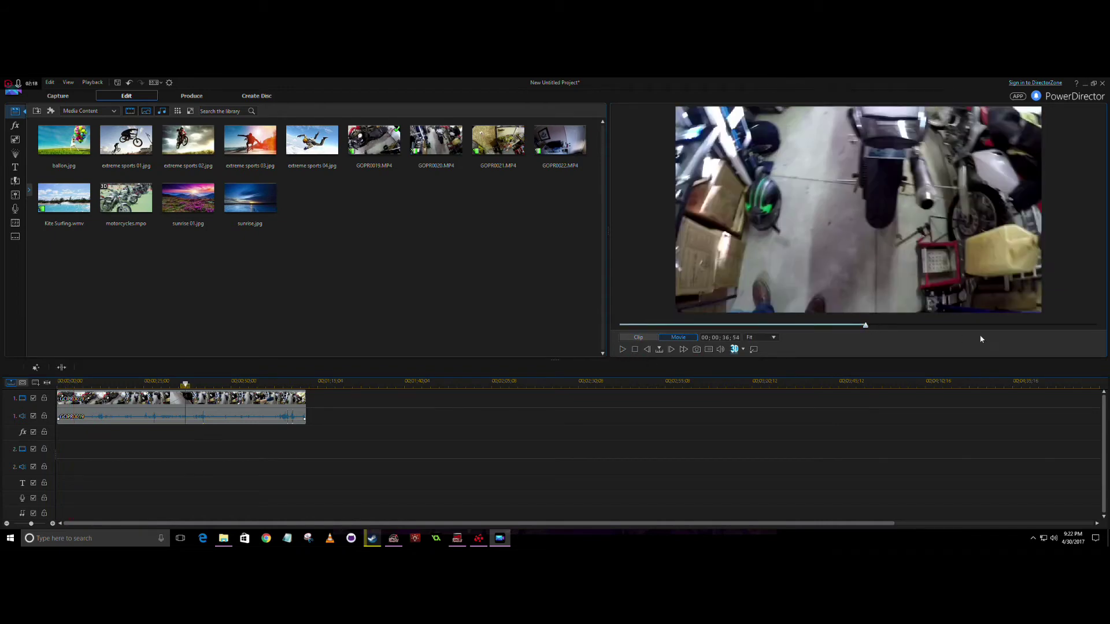
{"action": "left_click", "coordinate": [893, 325]}
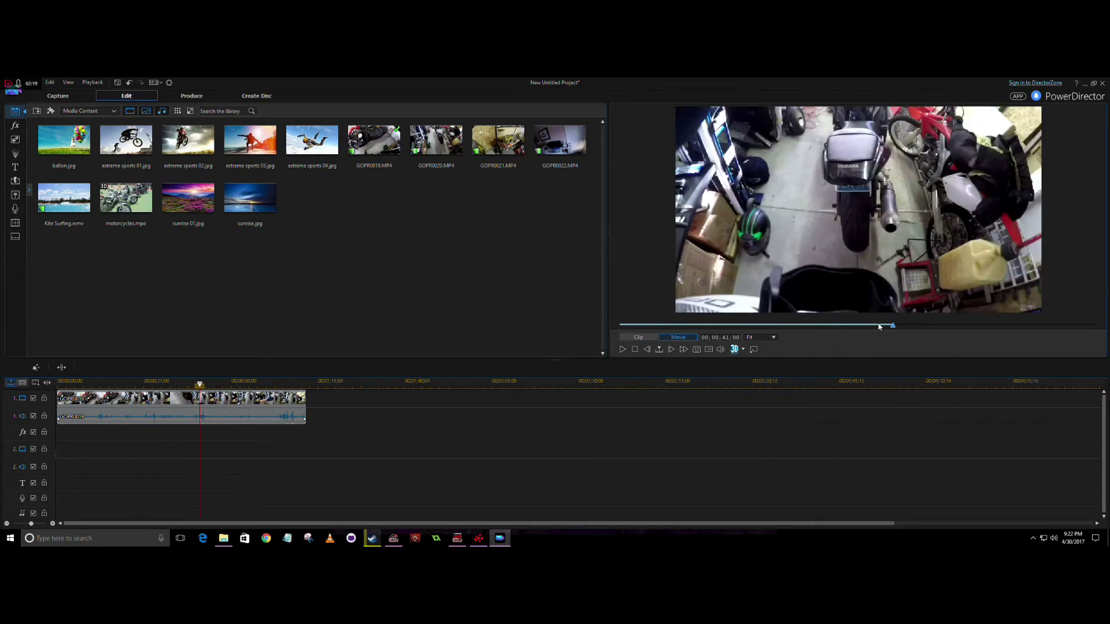
{"action": "left_click", "coordinate": [841, 326]}
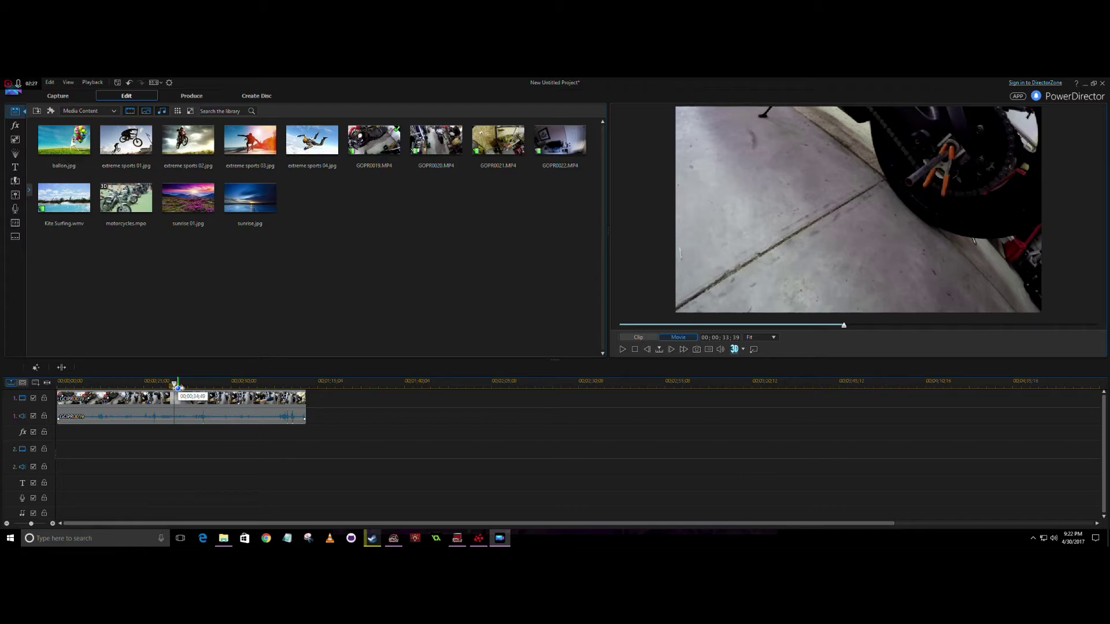
Step: Mark a middle range of GOPR0019 and remove it with Remove and Fill Gap
{"action": "left_click_drag", "start_coordinate": [179, 391], "coordinate": [214, 390]}
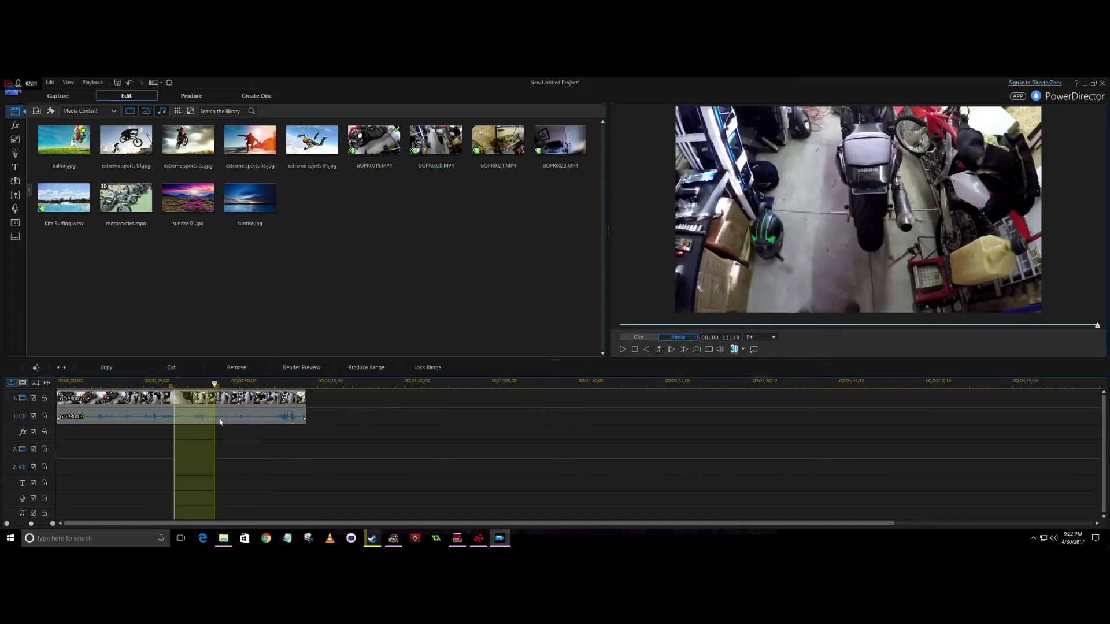
{"action": "right_click", "coordinate": [196, 407]}
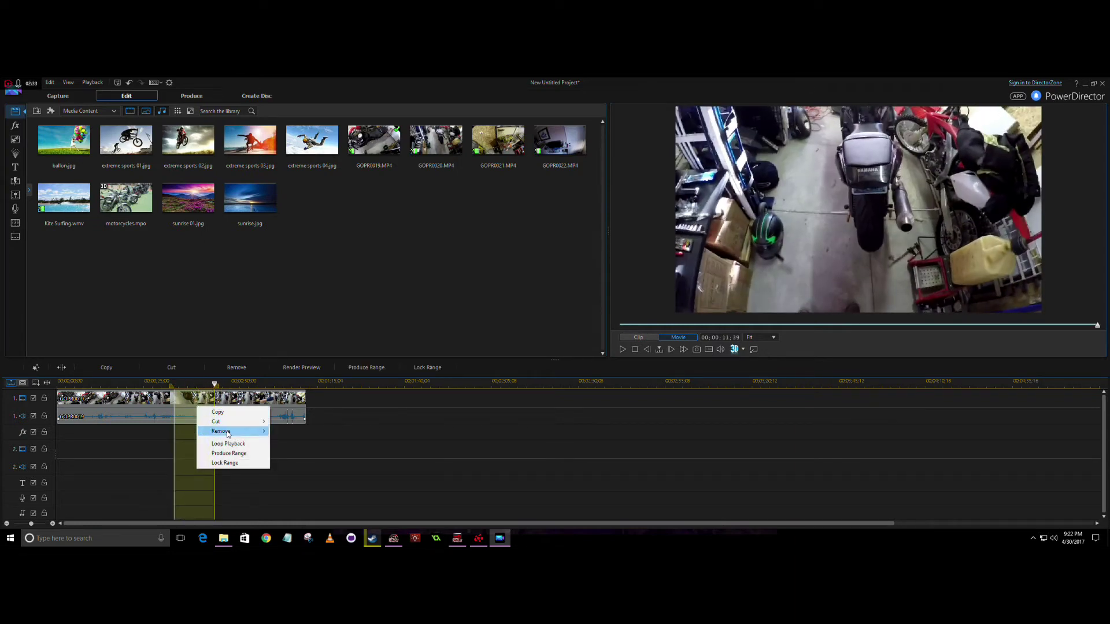
{"action": "mouse_move", "coordinate": [228, 436]}
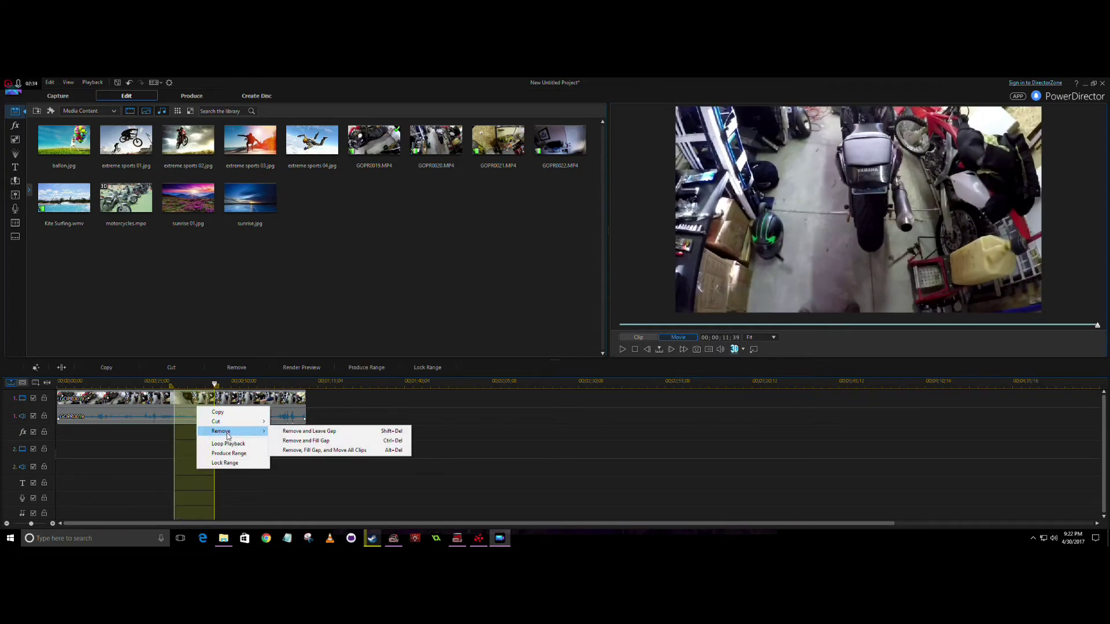
{"action": "left_click", "coordinate": [335, 443]}
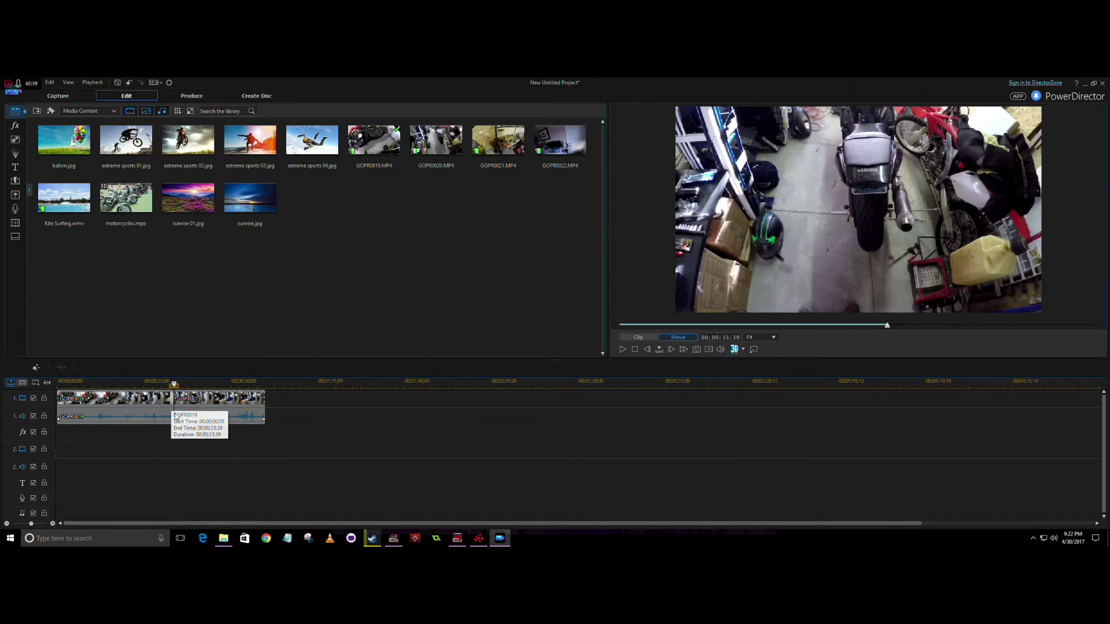
Step: Replay across the cut to check it, then select the second GOPR0019 piece
{"action": "left_click", "coordinate": [170, 389]}
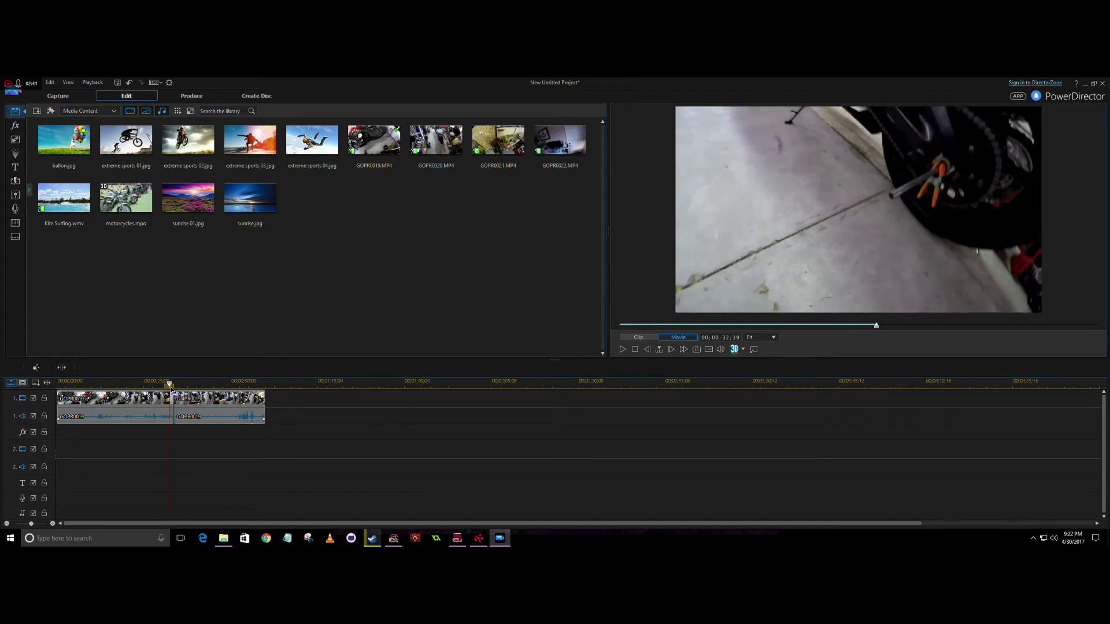
{"action": "left_click", "coordinate": [622, 349]}
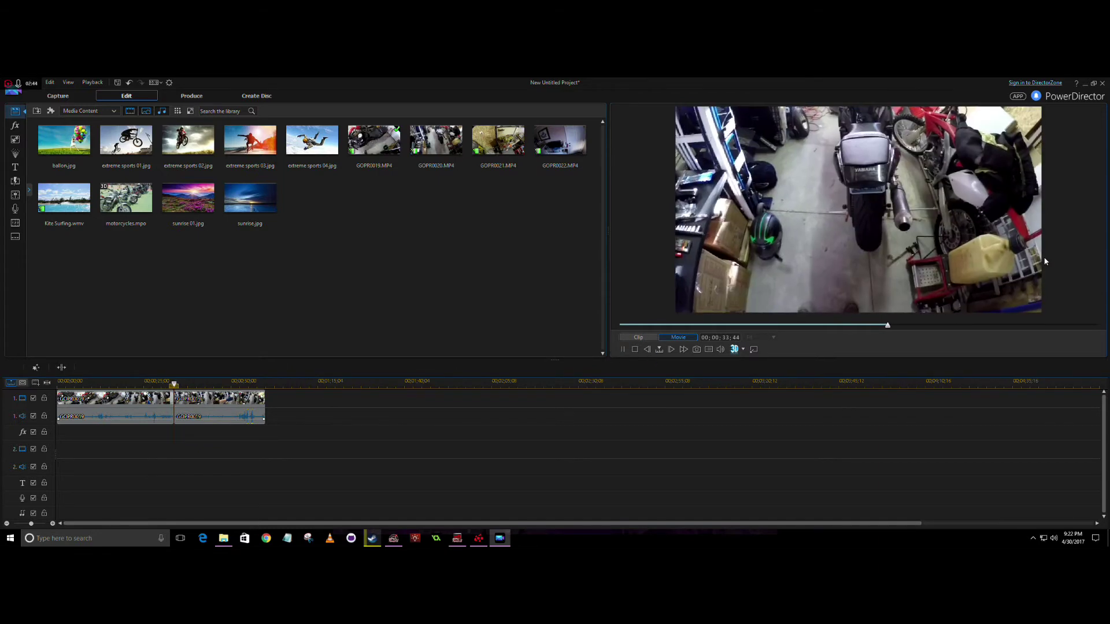
{"action": "left_click", "coordinate": [622, 350]}
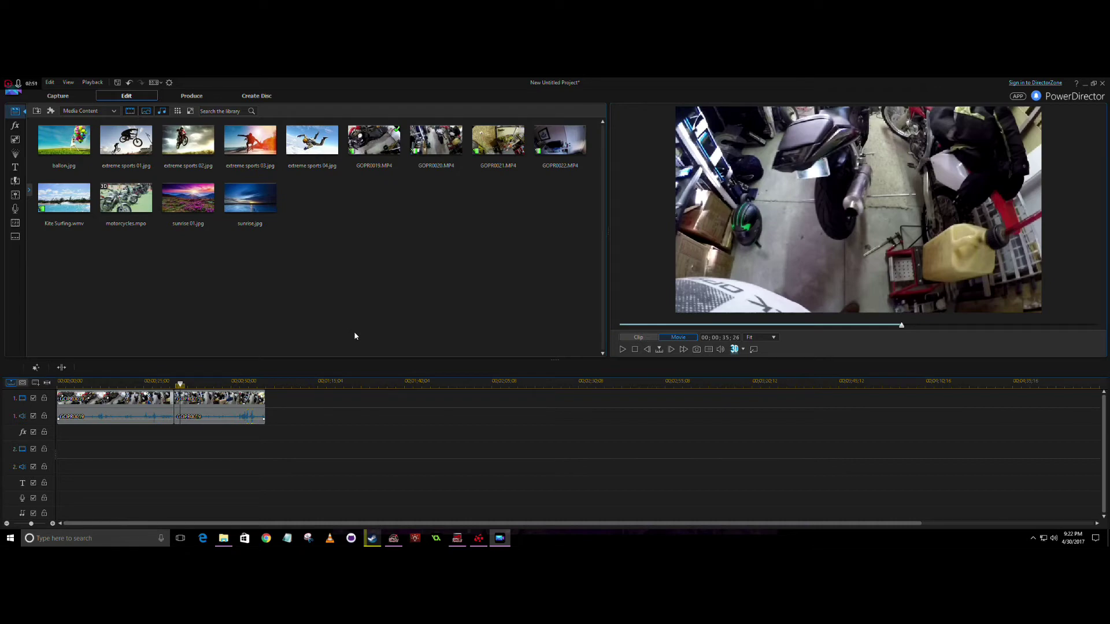
{"action": "left_click", "coordinate": [209, 399]}
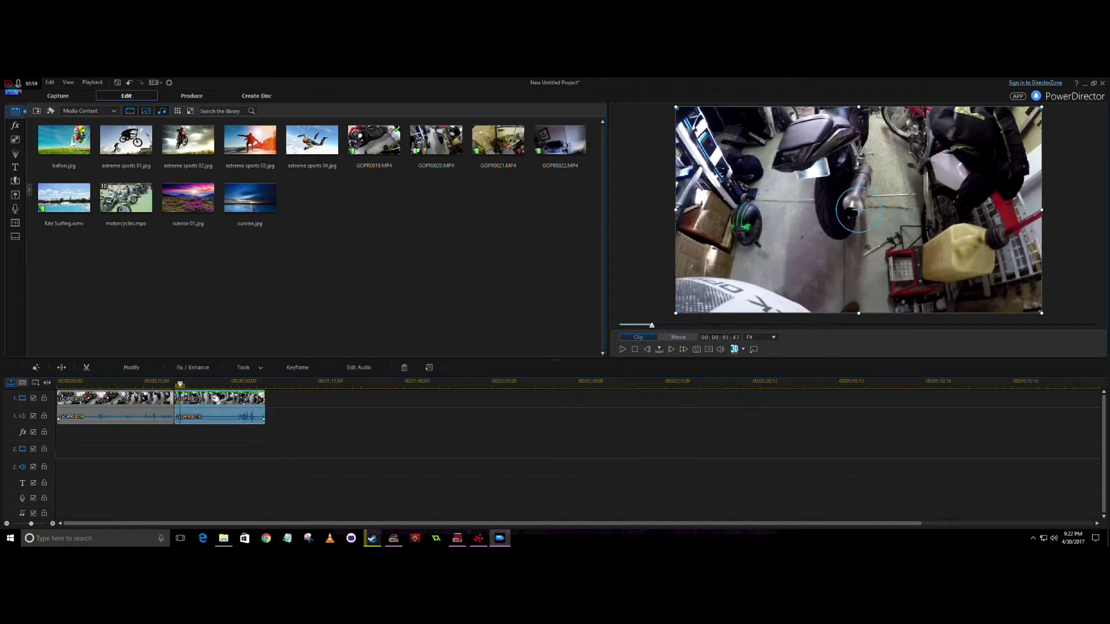
Step: In Action Camera Center, enable lens correction for a GoPro HERO4 camera
{"action": "left_click", "coordinate": [262, 370]}
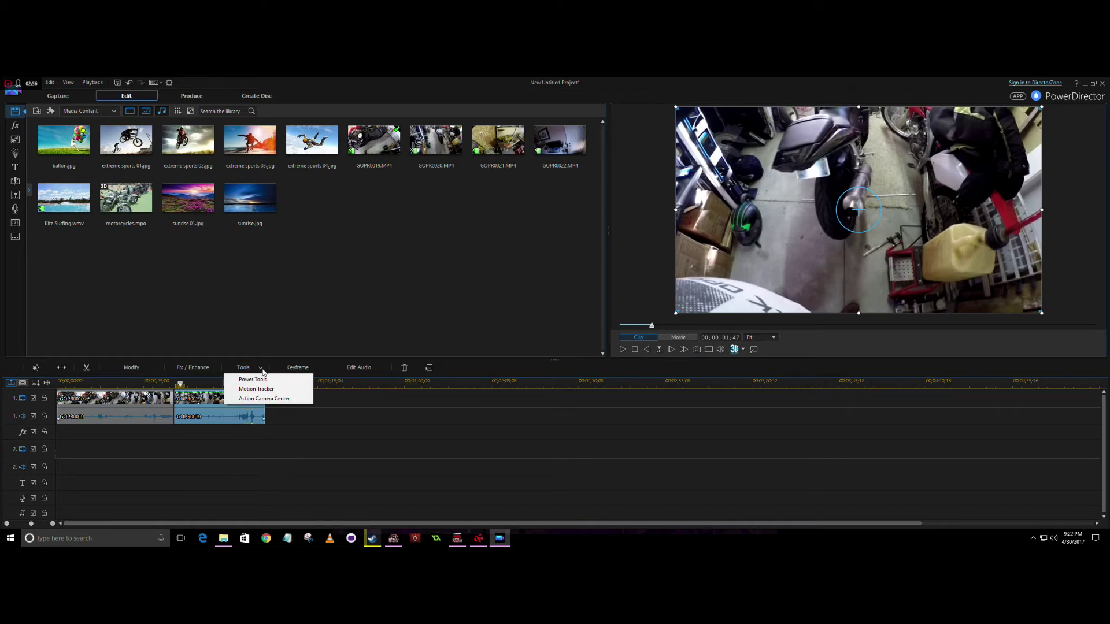
{"action": "left_click", "coordinate": [273, 403]}
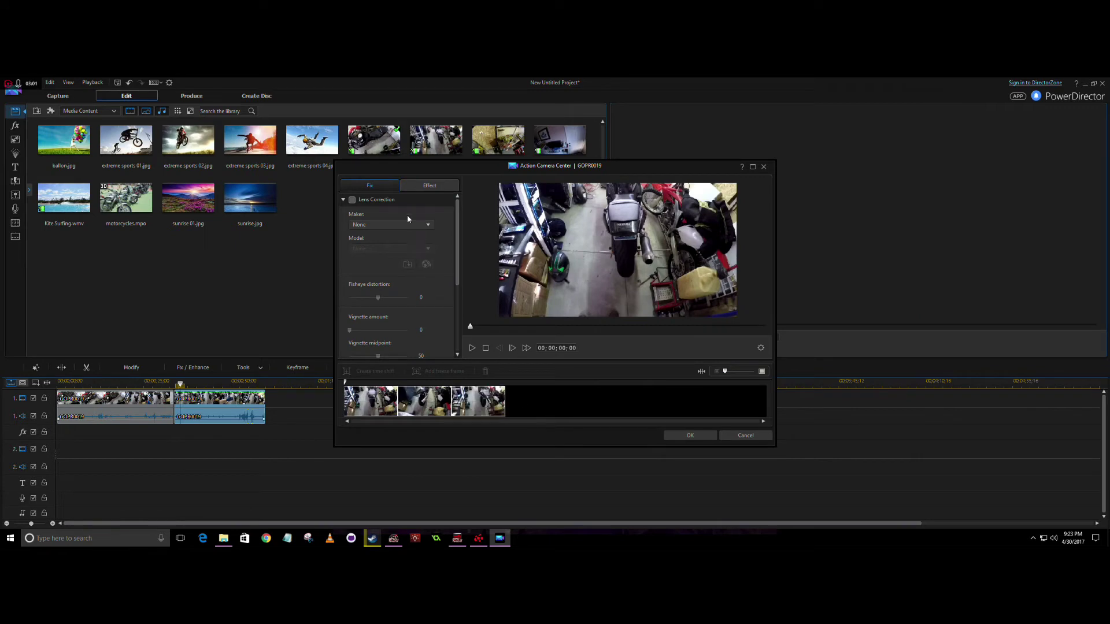
{"action": "left_click", "coordinate": [352, 200]}
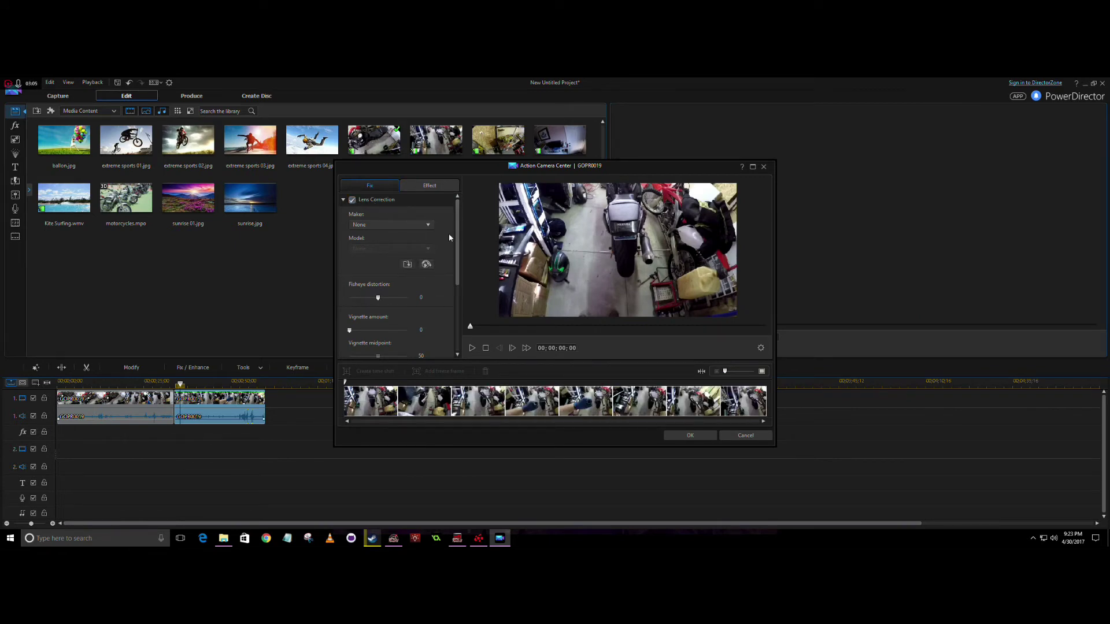
{"action": "left_click", "coordinate": [399, 225]}
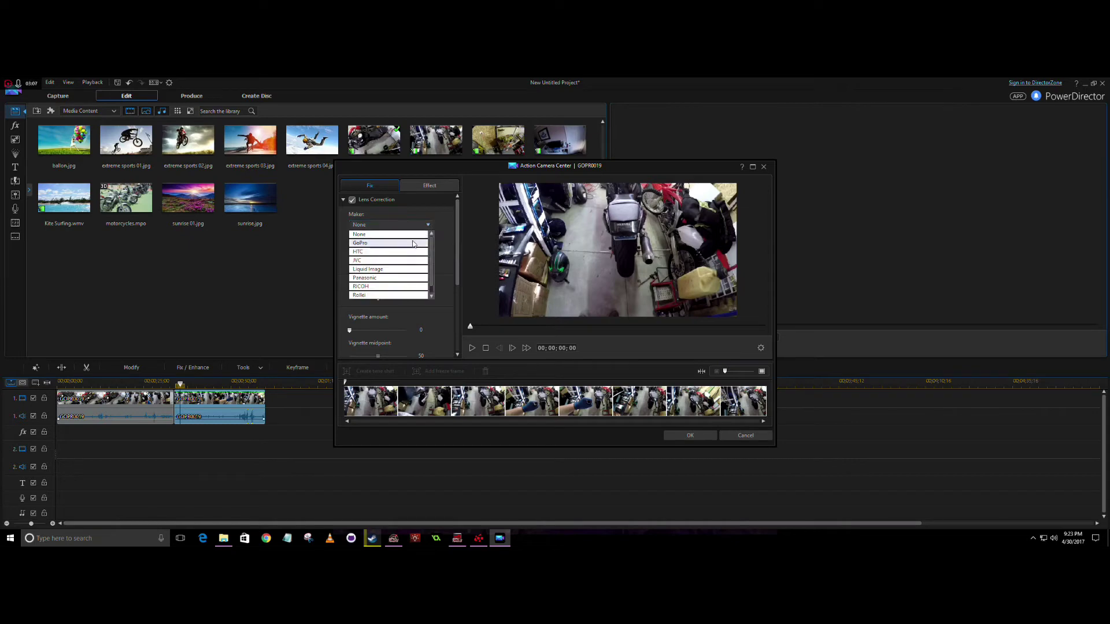
{"action": "left_click", "coordinate": [411, 244]}
{"action": "left_click", "coordinate": [429, 248]}
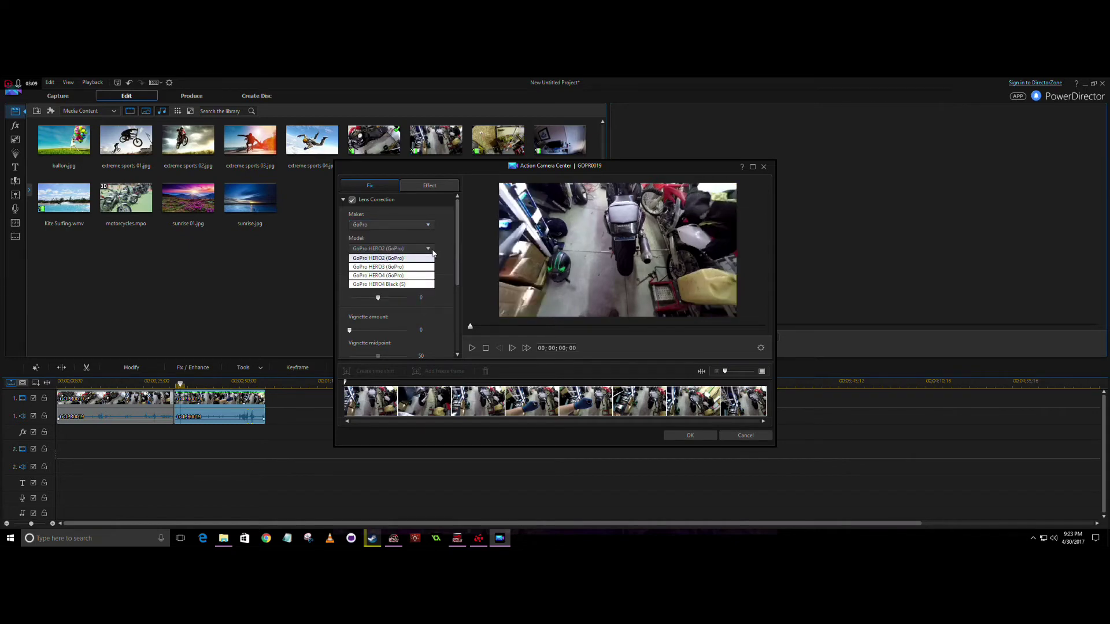
{"action": "left_click", "coordinate": [419, 276]}
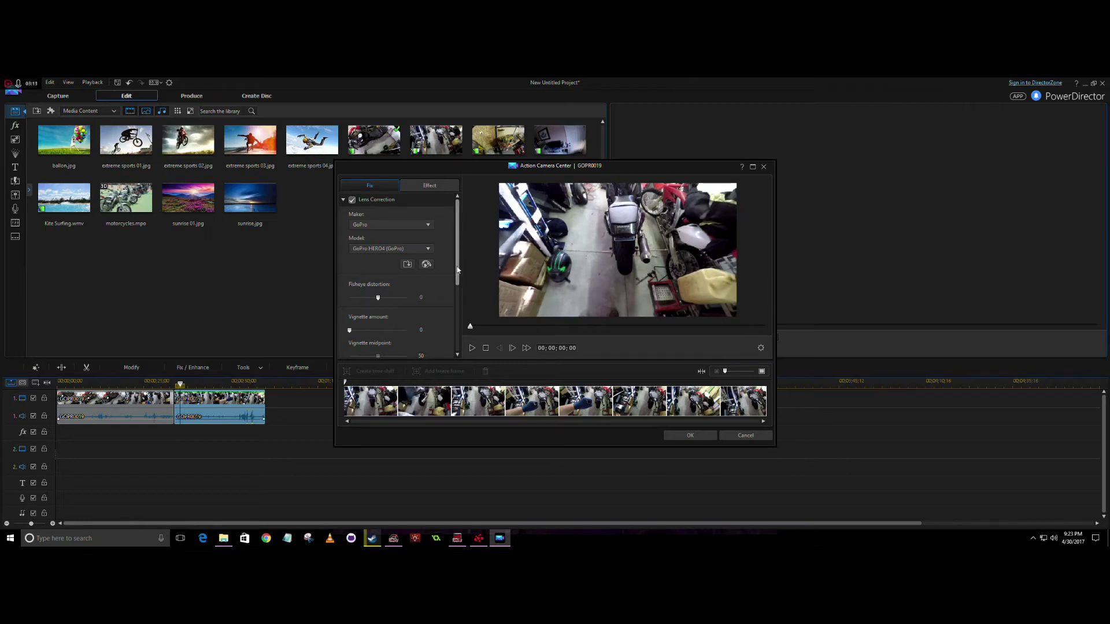
{"action": "left_click_drag", "start_coordinate": [457, 269], "coordinate": [458, 339]}
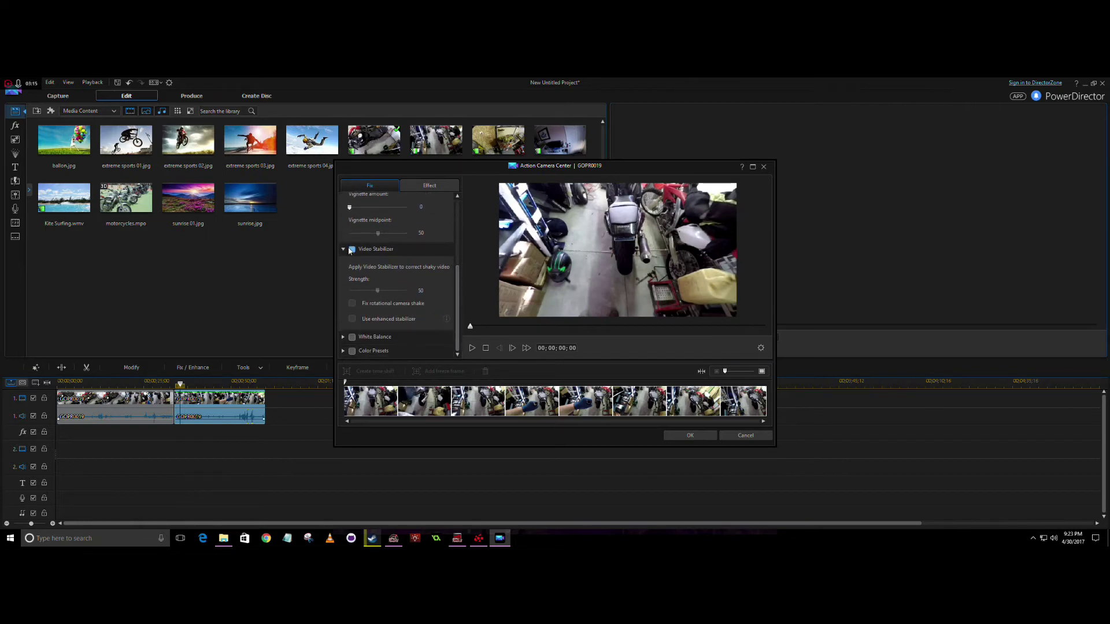
Step: Enable Video Stabilizer with rotational camera shake fix and apply the settings
{"action": "left_click", "coordinate": [352, 250]}
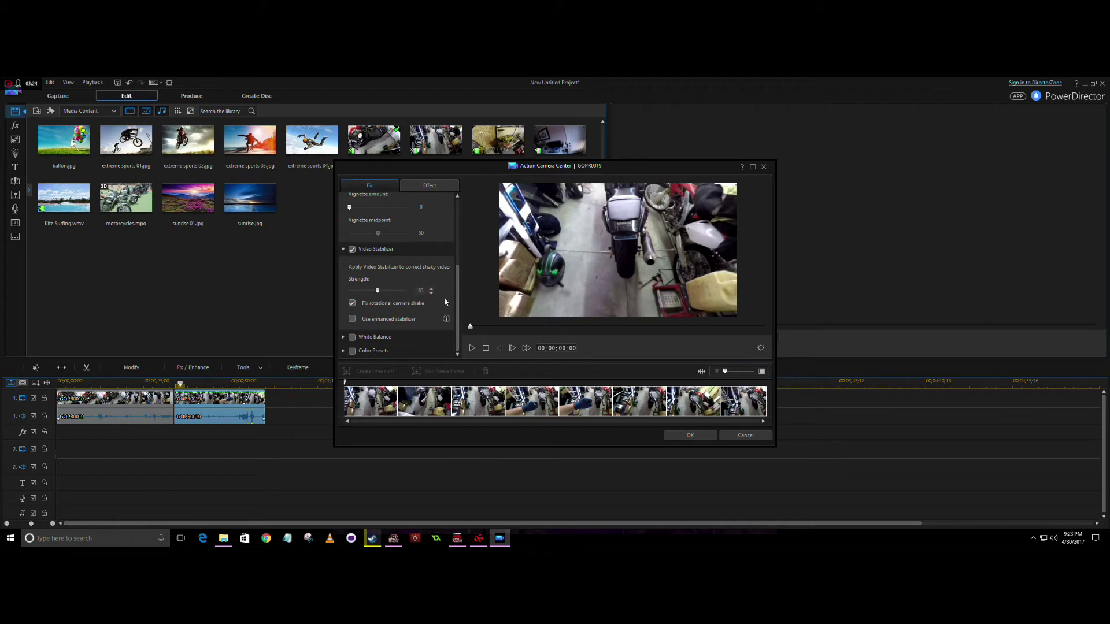
{"action": "left_click", "coordinate": [688, 437]}
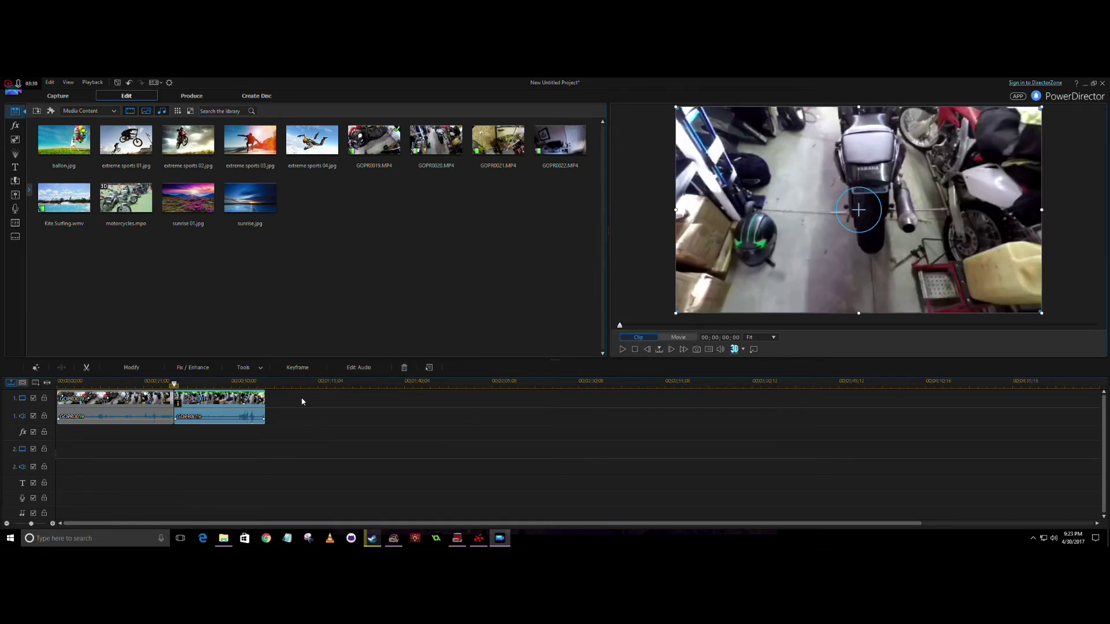
{"action": "right_click", "coordinate": [233, 418]}
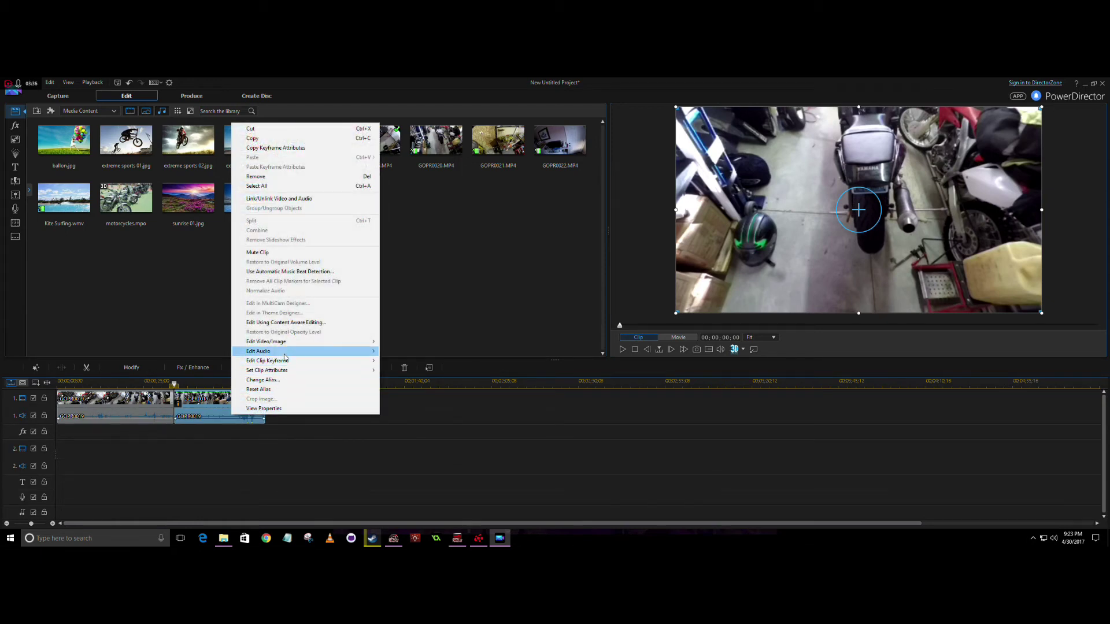
Step: Open the clip's audio in WaveEditor and preview a Boost of about 6 dB
{"action": "mouse_move", "coordinate": [324, 352]}
{"action": "left_click", "coordinate": [406, 361]}
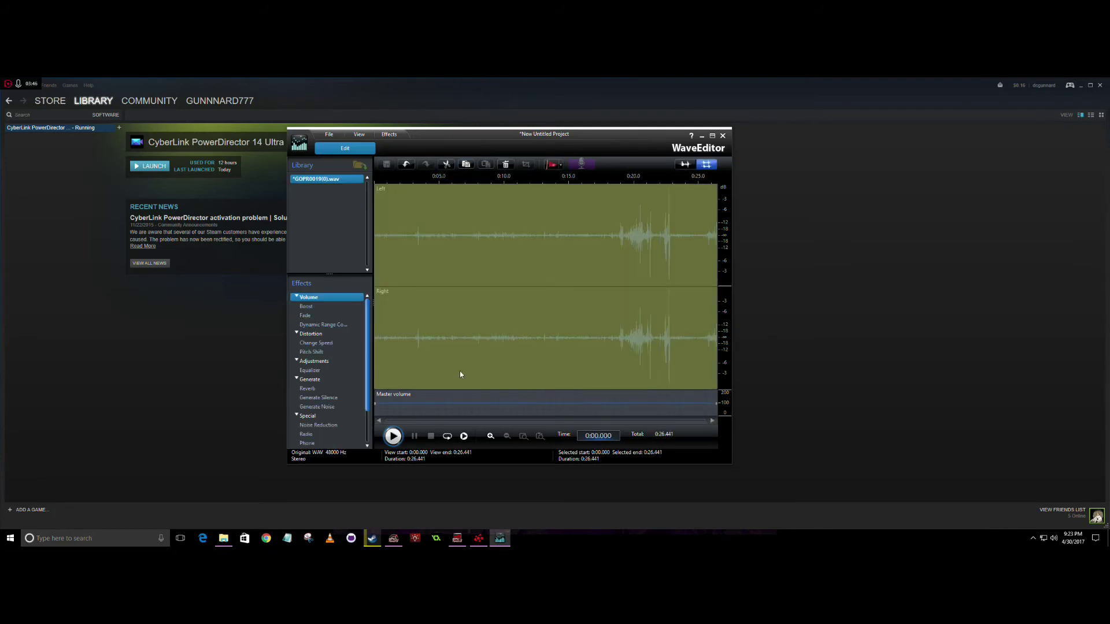
{"action": "double_click", "coordinate": [312, 307]}
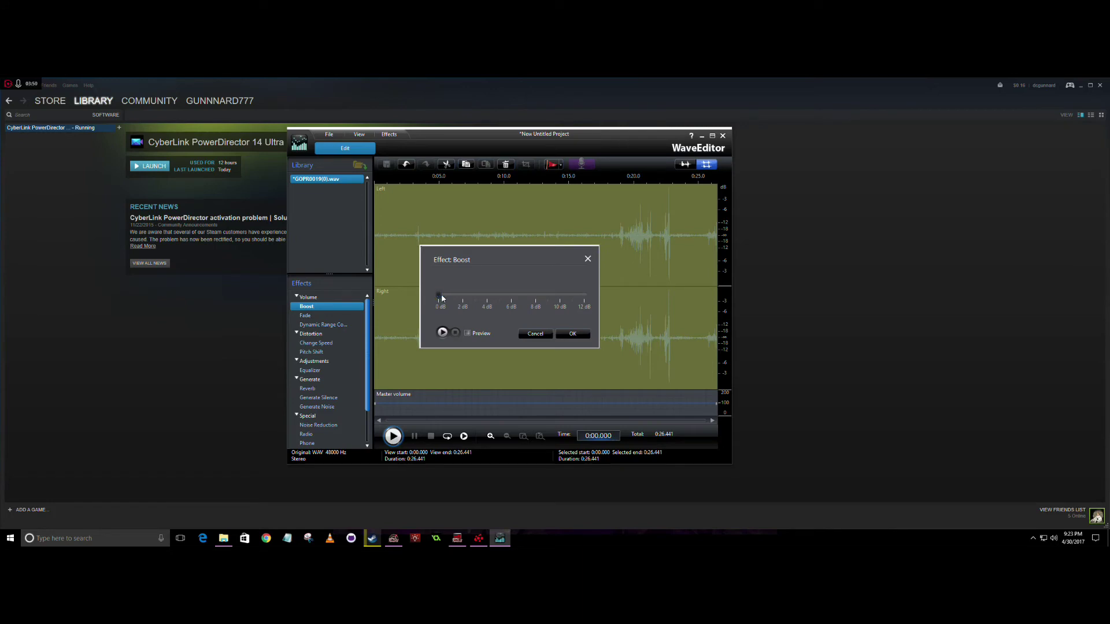
{"action": "left_click_drag", "start_coordinate": [443, 296], "coordinate": [512, 294]}
{"action": "left_click", "coordinate": [482, 333]}
{"action": "left_click", "coordinate": [443, 332]}
{"action": "left_click", "coordinate": [456, 333]}
Step: Compare against no boost, then apply a 12 dB Boost to the audio
{"action": "left_click_drag", "start_coordinate": [511, 295], "coordinate": [438, 296]}
{"action": "left_click", "coordinate": [442, 332]}
{"action": "left_click", "coordinate": [455, 333]}
{"action": "left_click_drag", "start_coordinate": [438, 295], "coordinate": [604, 301]}
{"action": "left_click", "coordinate": [456, 334]}
{"action": "left_click", "coordinate": [580, 337]}
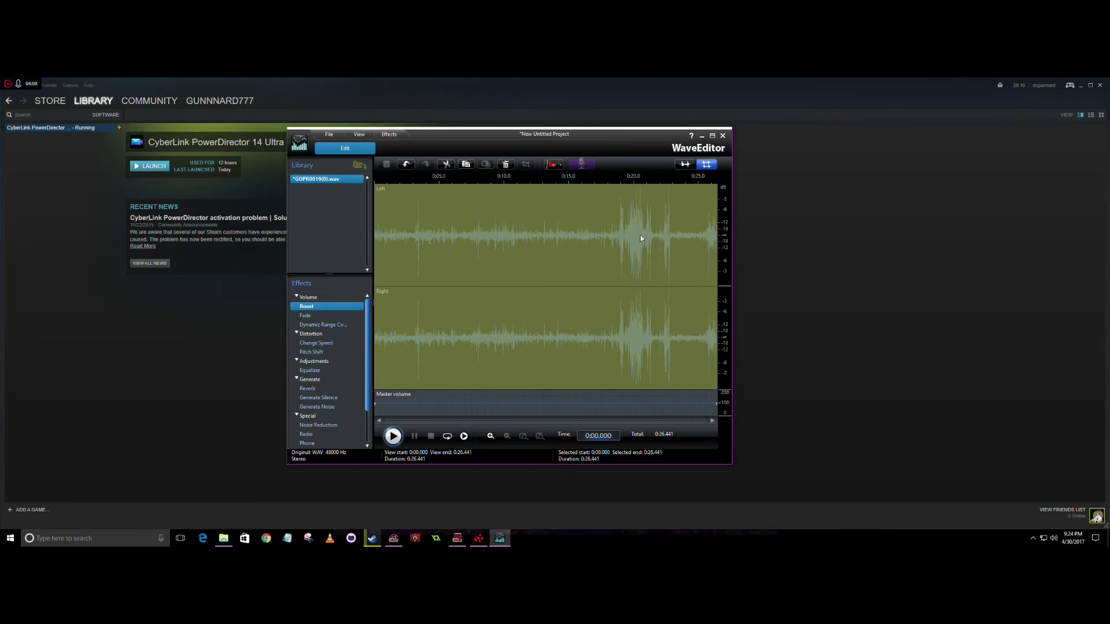
{"action": "double_click", "coordinate": [335, 325]}
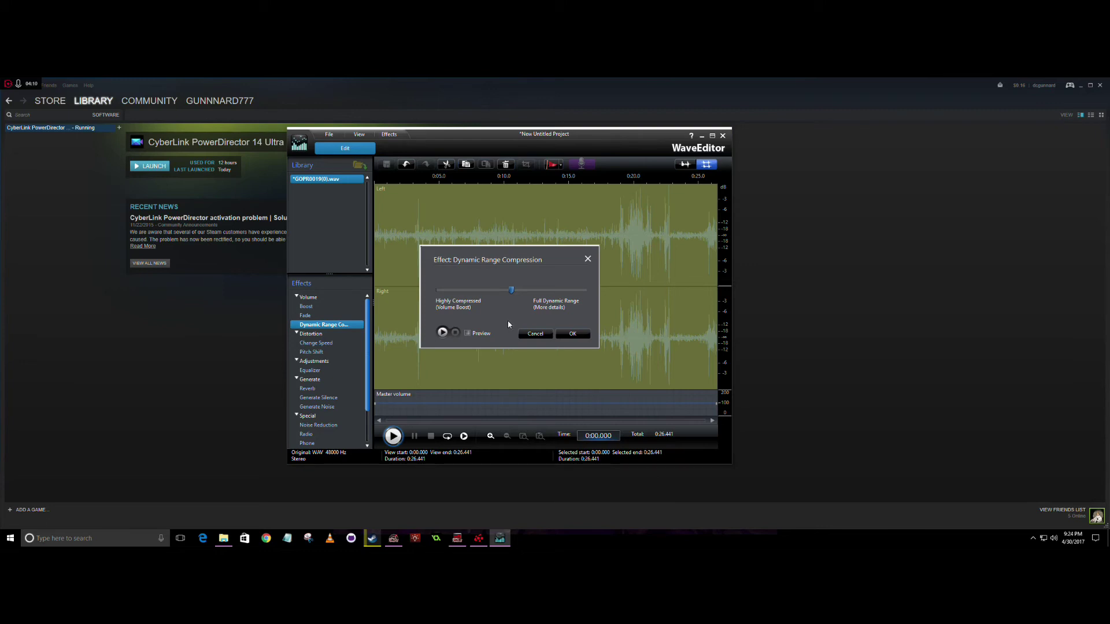
Step: Set Dynamic Range Compression to Highly Compressed and apply it
{"action": "key", "text": "Left"}
{"action": "key", "text": "Left"}
{"action": "left_click_drag", "start_coordinate": [508, 291], "coordinate": [438, 290]}
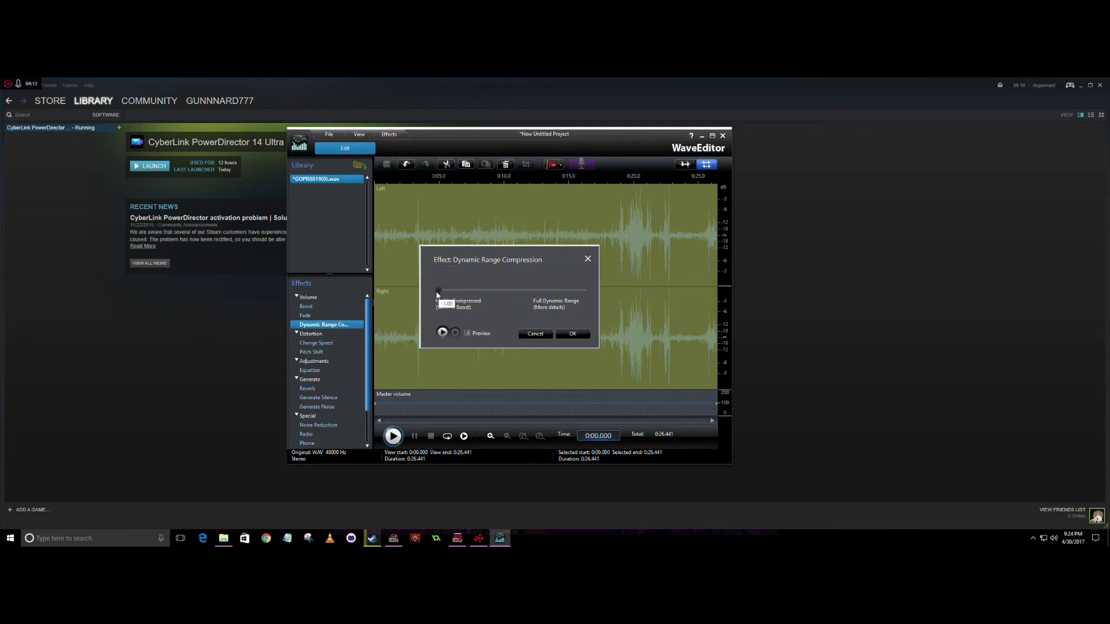
{"action": "left_click", "coordinate": [577, 334]}
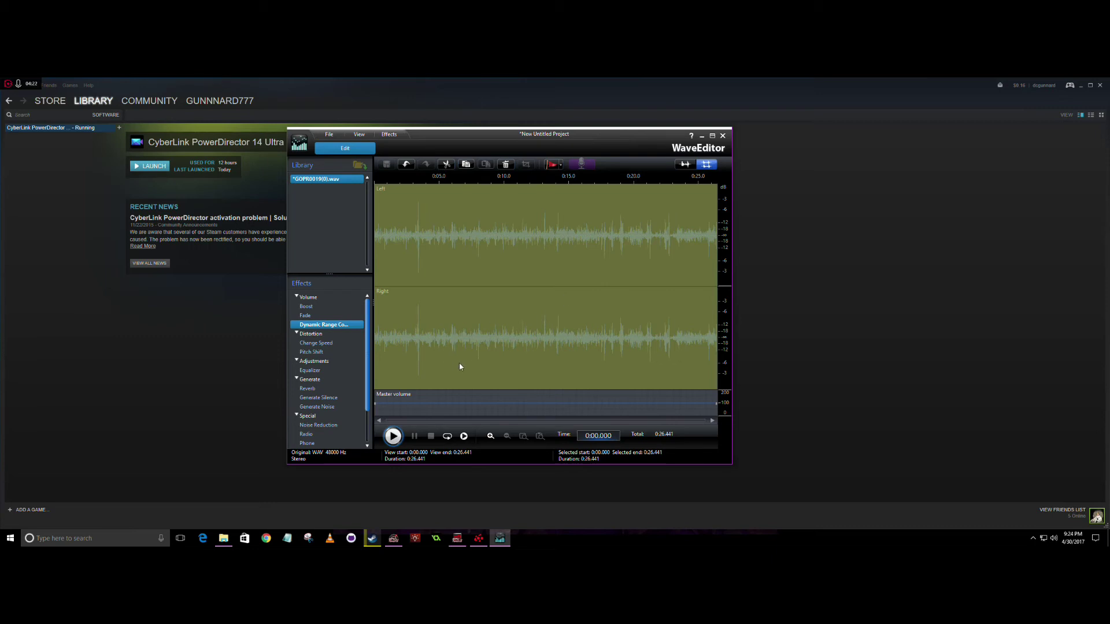
Step: Close WaveEditor, saving the edited audio back to the project
{"action": "left_click_drag", "start_coordinate": [368, 351], "coordinate": [364, 305]}
{"action": "scroll", "coordinate": [363, 321], "scroll_direction": "down", "scroll_amount": 2}
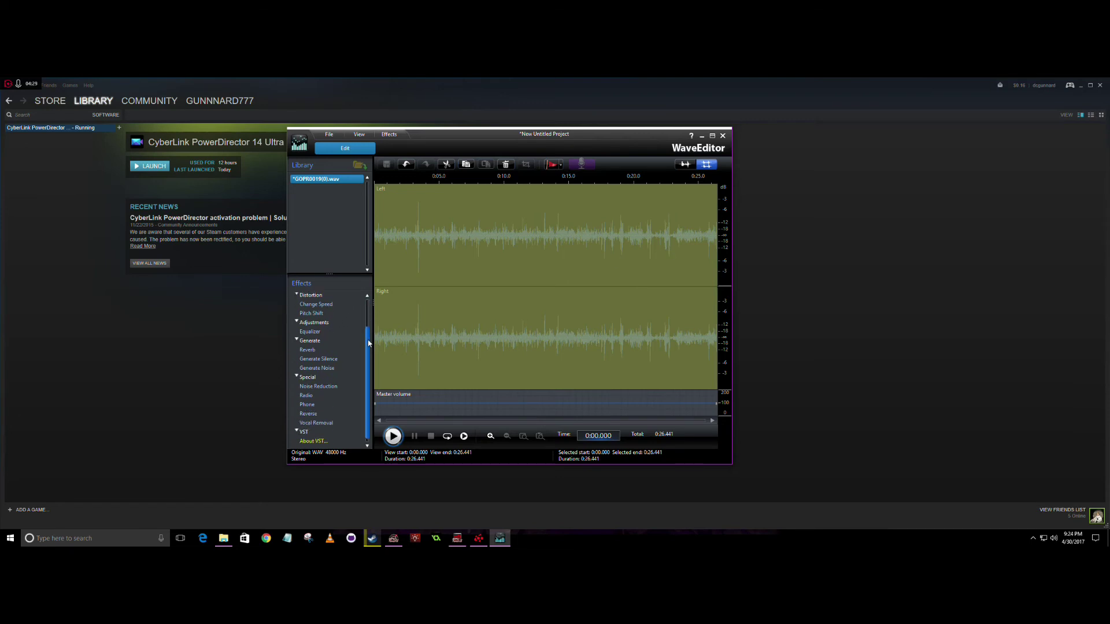
{"action": "scroll", "coordinate": [360, 315], "scroll_direction": "up", "scroll_amount": 2}
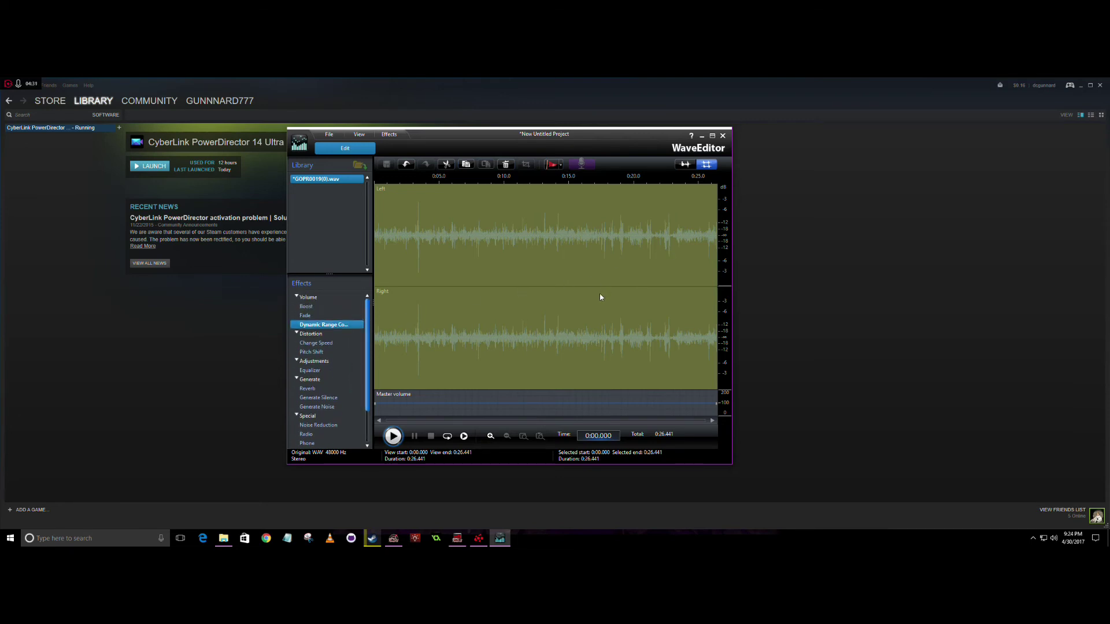
{"action": "left_click", "coordinate": [722, 136]}
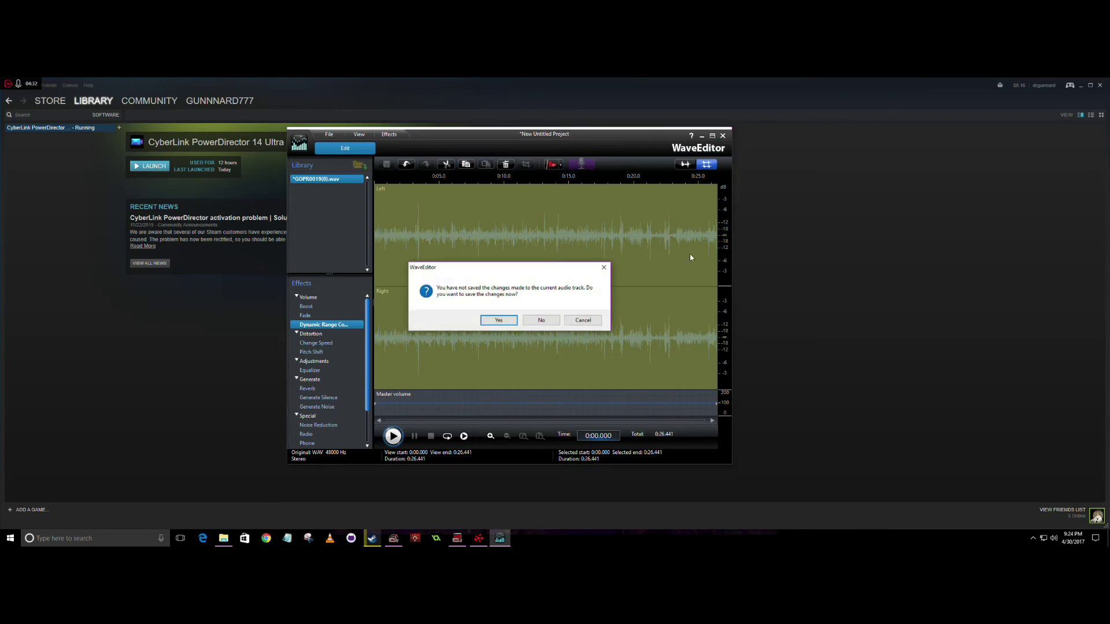
{"action": "left_click", "coordinate": [505, 321]}
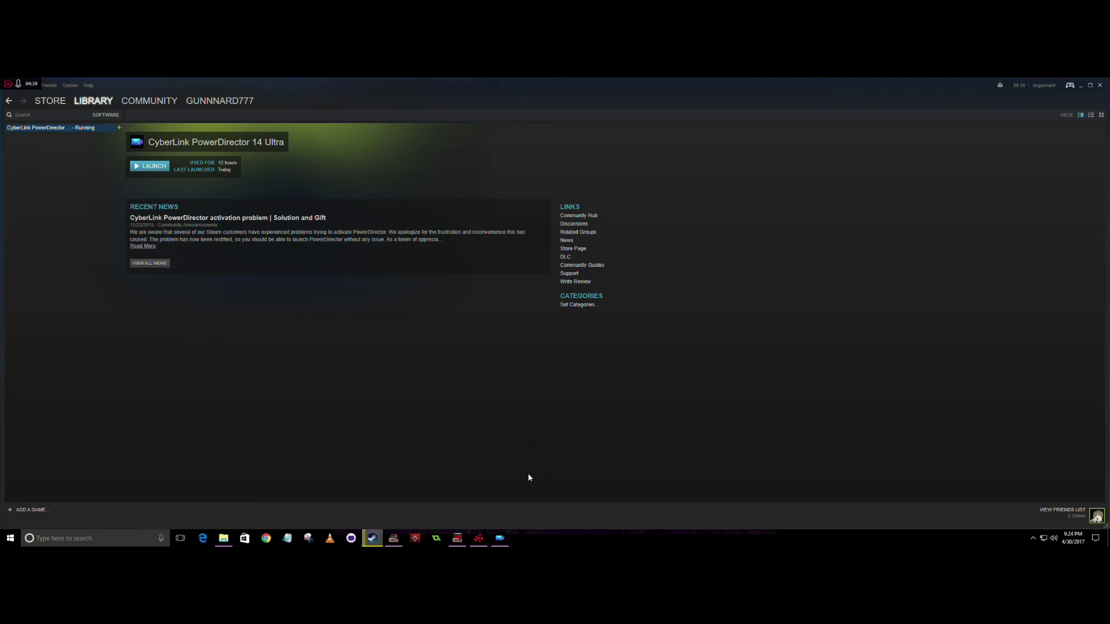
Step: Return to PowerDirector and select the first garage clip and the GOPR0019(0).wav audio on the timeline
{"action": "left_click", "coordinate": [501, 540]}
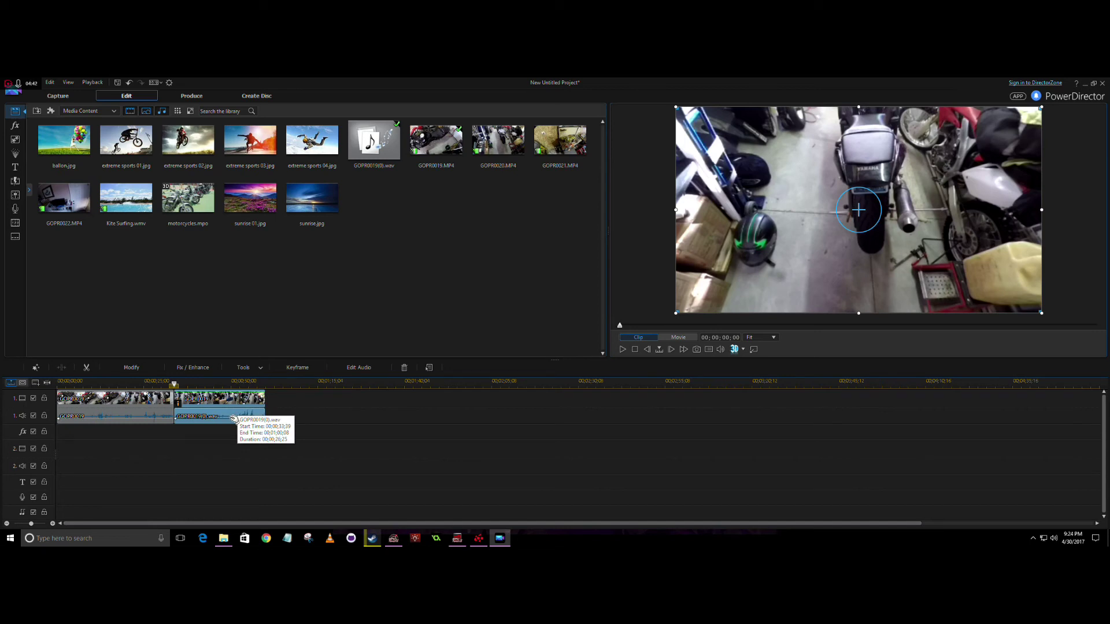
{"action": "left_click", "coordinate": [124, 411]}
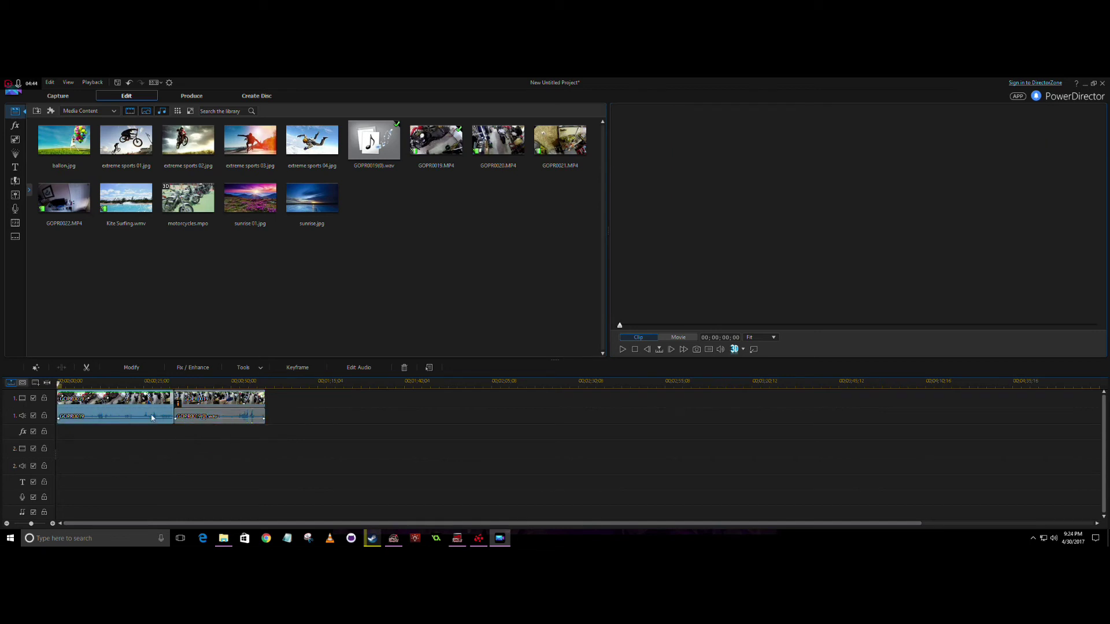
{"action": "left_click", "coordinate": [222, 418]}
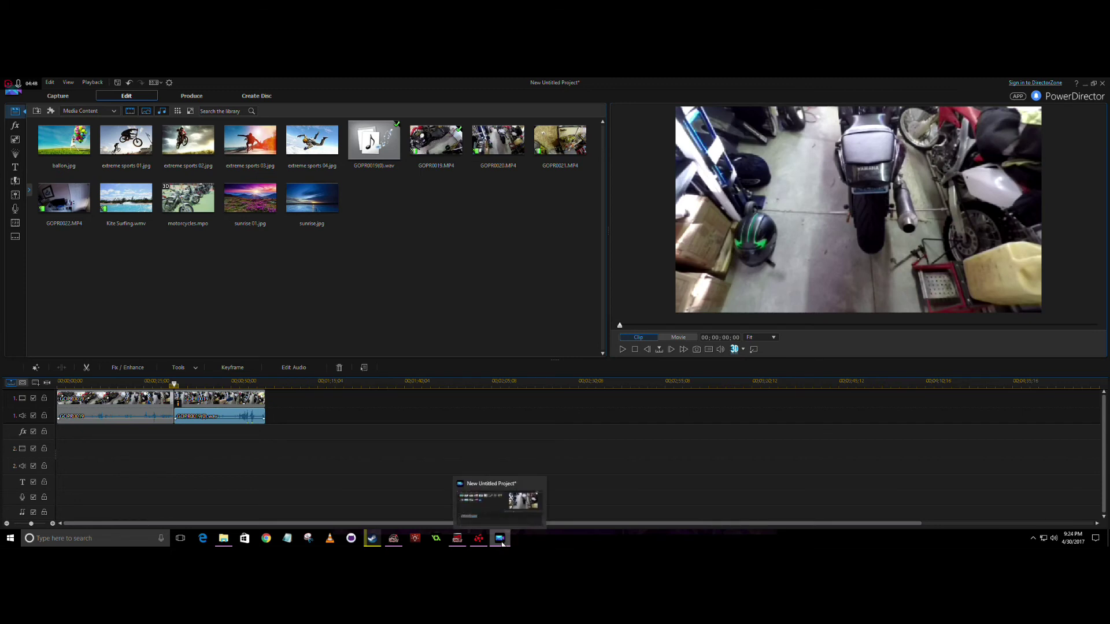
Step: Check the clip tools for the first GOPR0019 clip, then go to the Produce page
{"action": "mouse_move", "coordinate": [457, 539]}
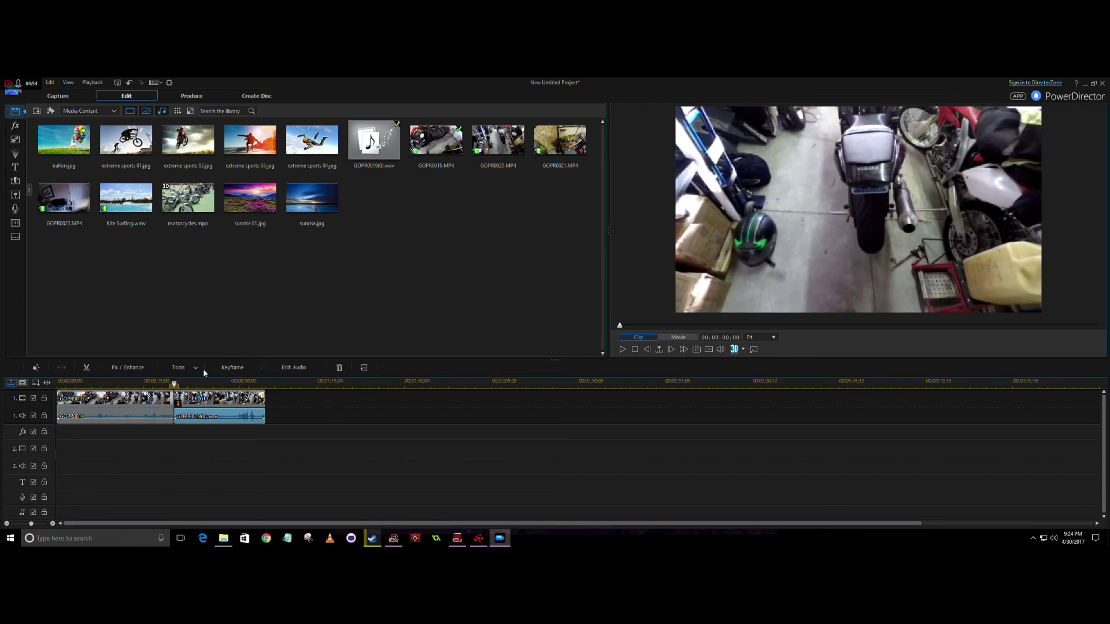
{"action": "left_click", "coordinate": [179, 367]}
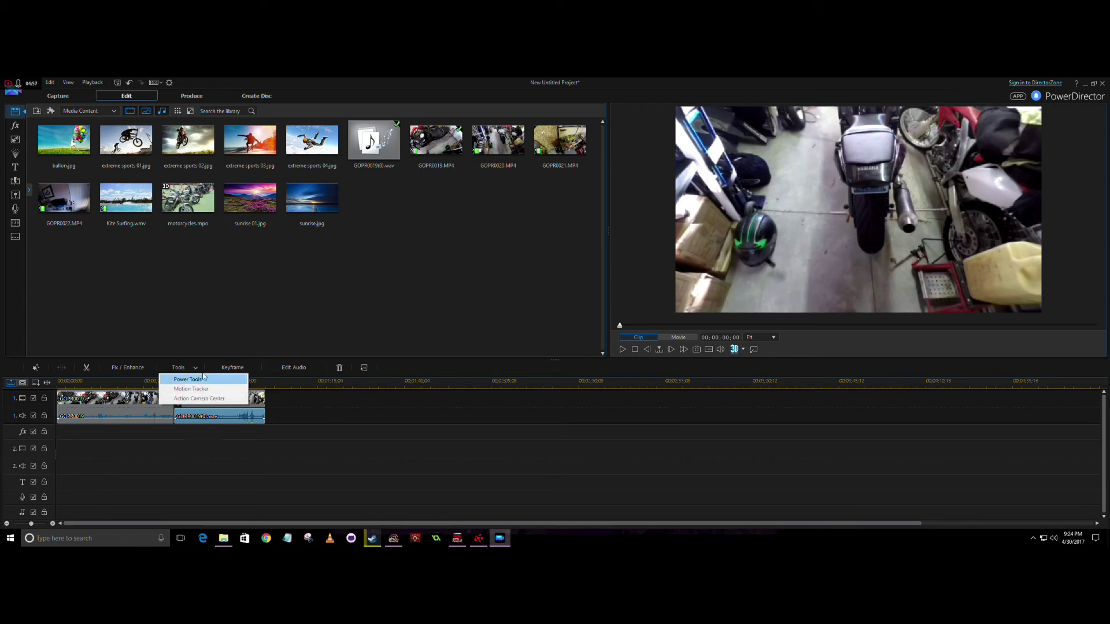
{"action": "left_click", "coordinate": [210, 367]}
{"action": "left_click", "coordinate": [148, 404]}
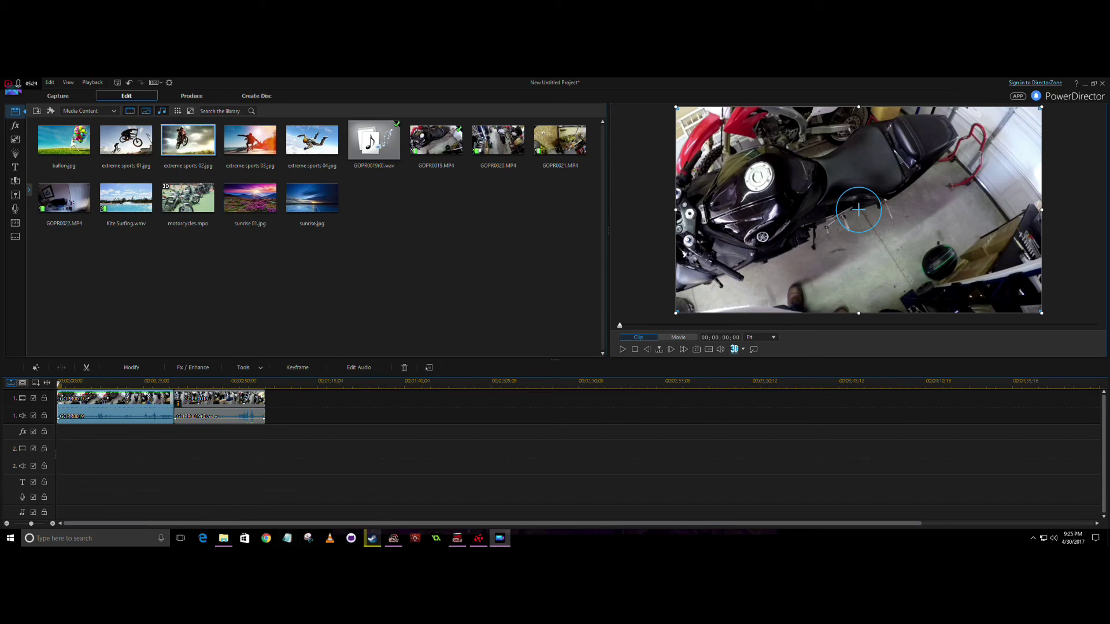
{"action": "left_click", "coordinate": [192, 96]}
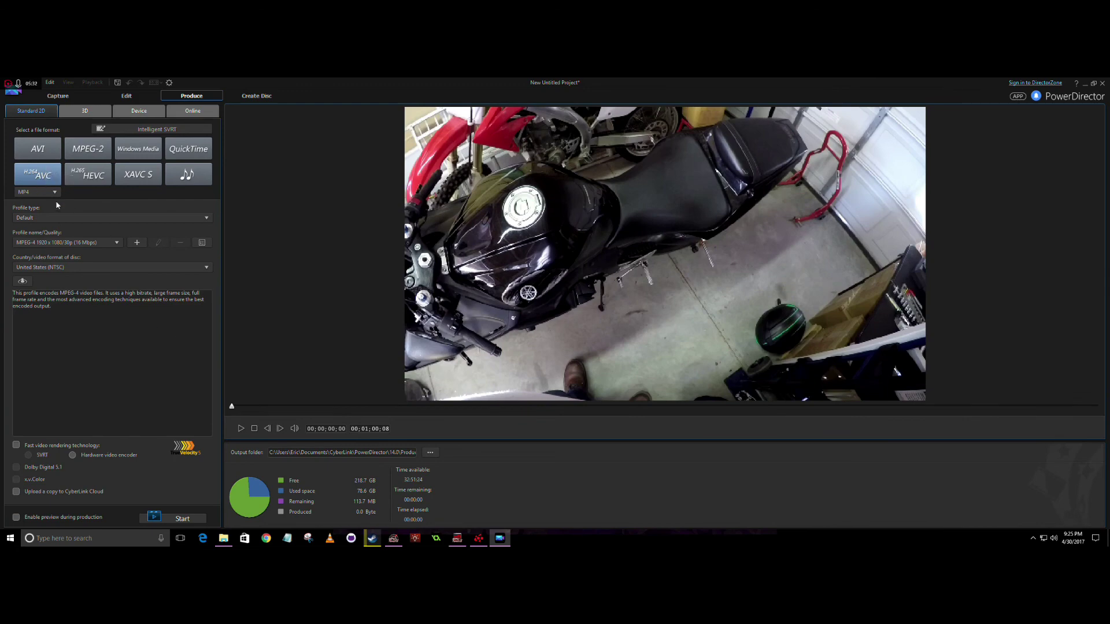
Step: Keep the 1920x1080/30p 16 Mbps MP4 profile and save the output as Produce_0.mp4 in the PowerDirector 14.0 folder
{"action": "left_click", "coordinate": [119, 243]}
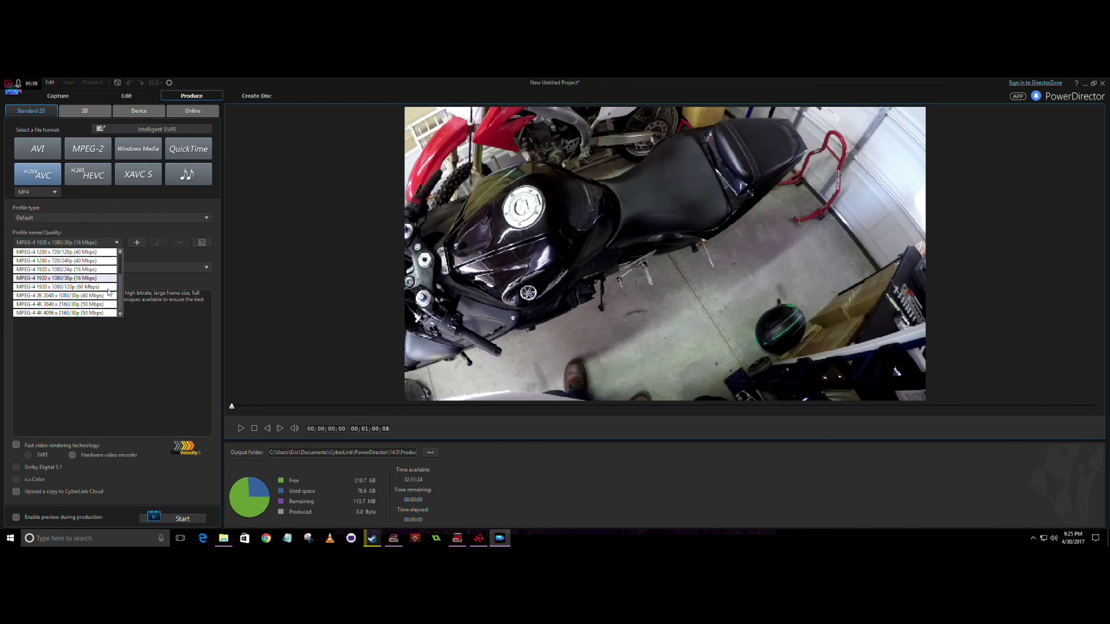
{"action": "left_click", "coordinate": [176, 281]}
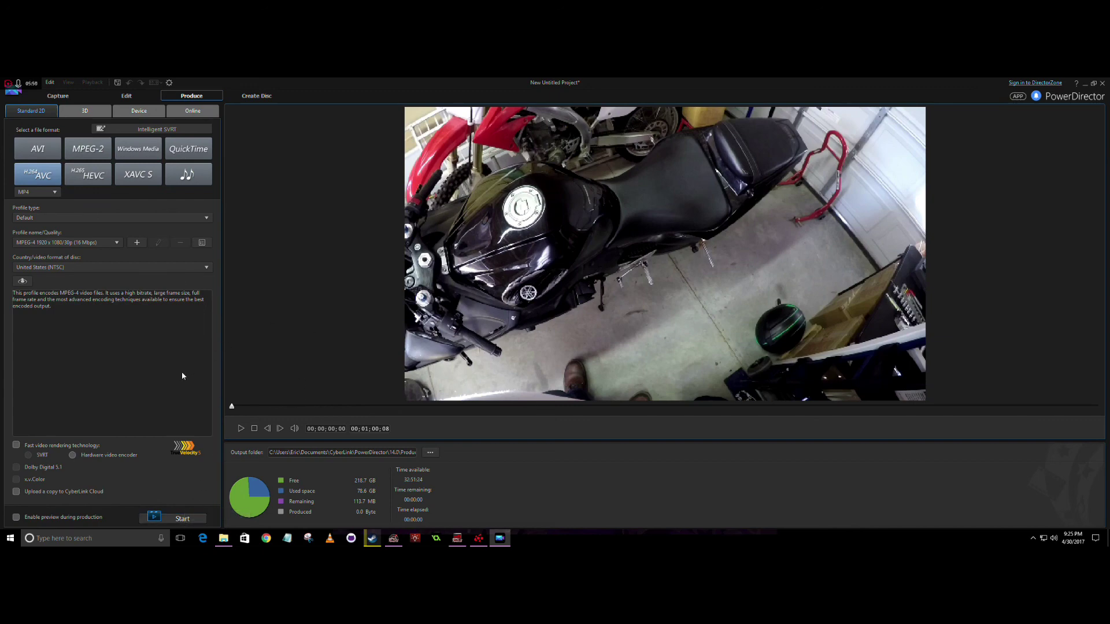
{"action": "left_click", "coordinate": [430, 452]}
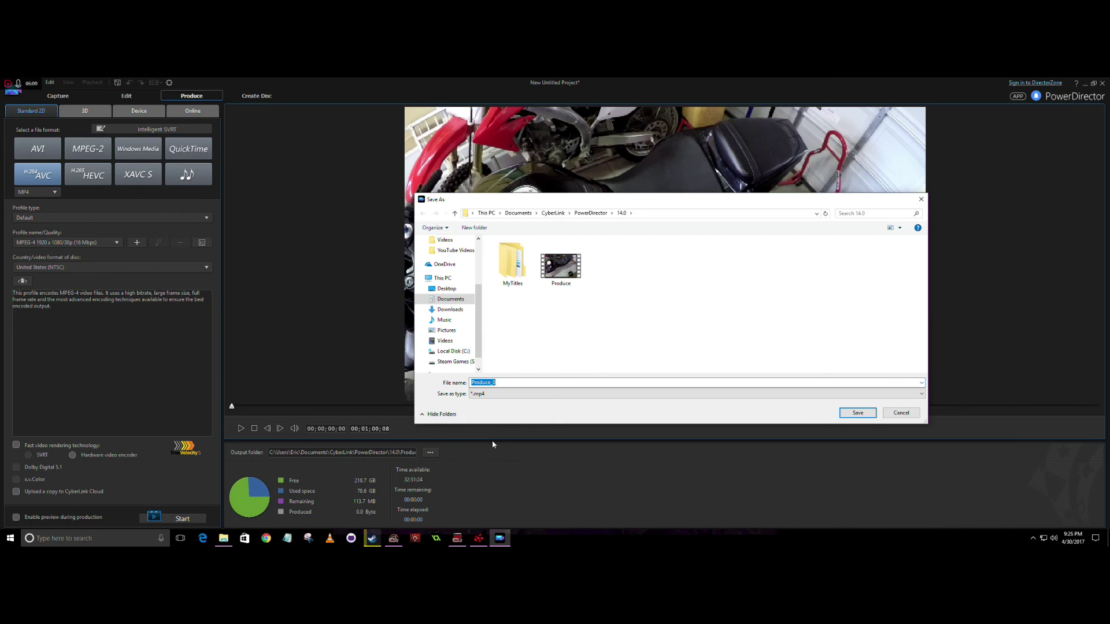
{"action": "left_click", "coordinate": [858, 413]}
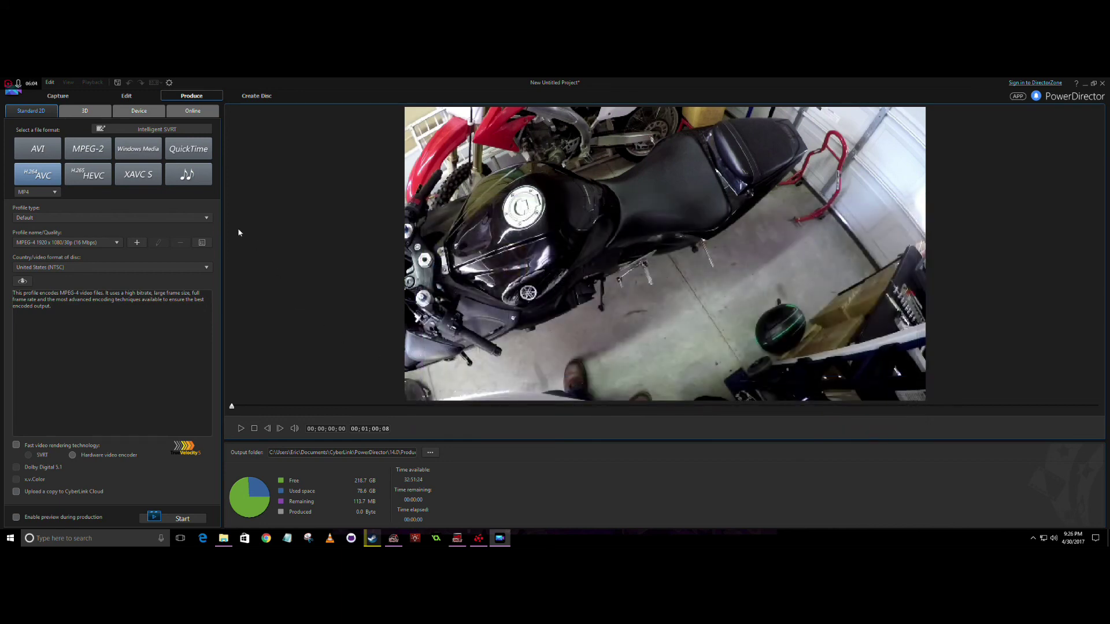